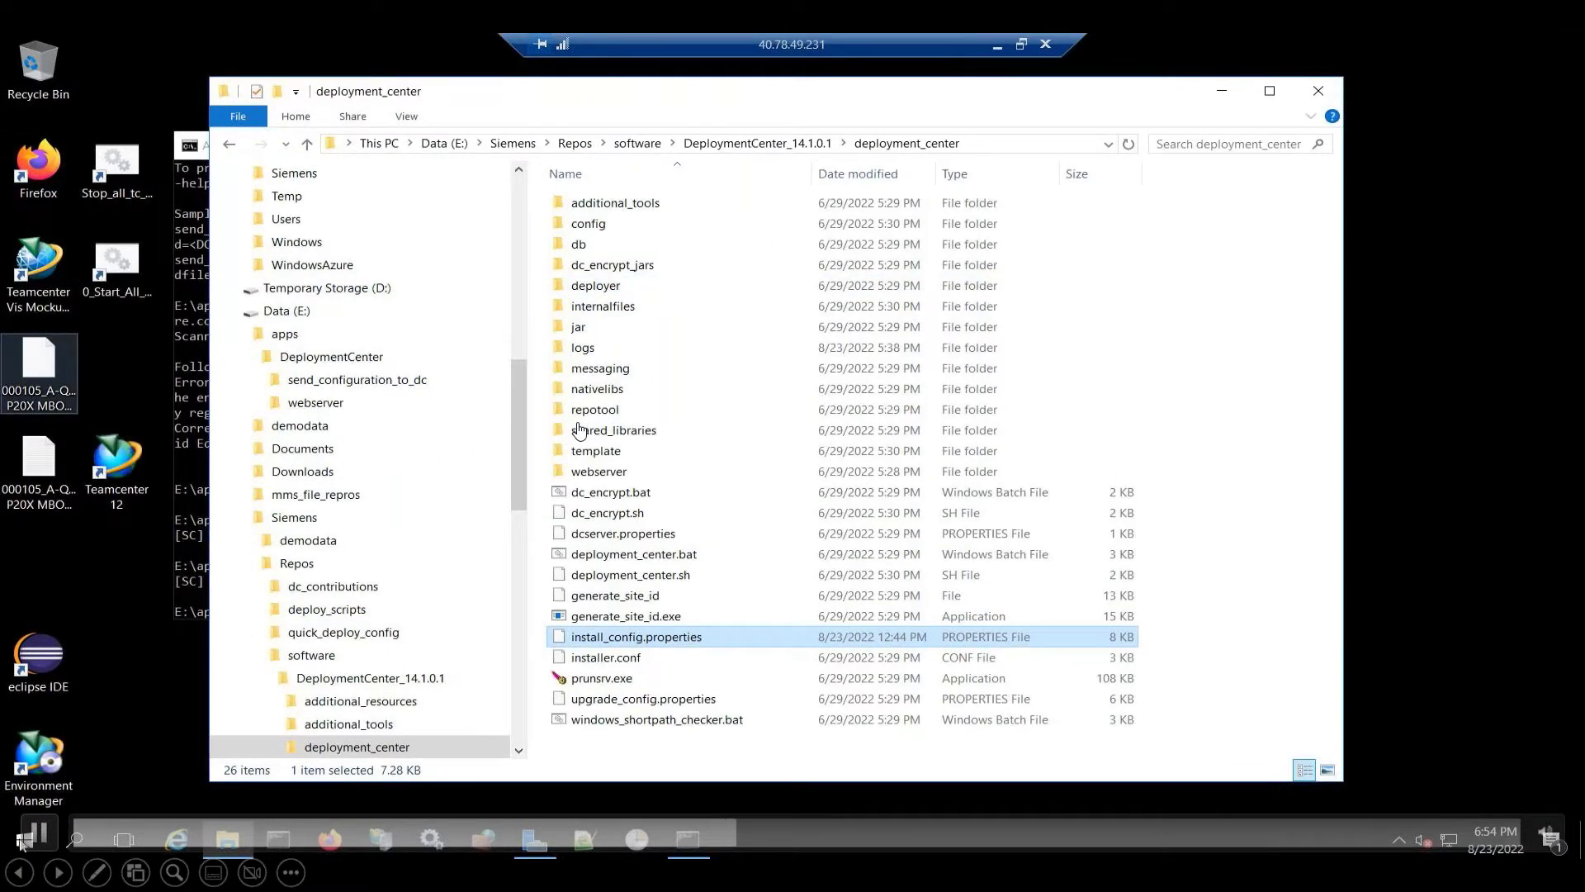
Step: Launch Command Prompt from the Start menu with administrator rights
click(23, 841)
right_click(473, 514)
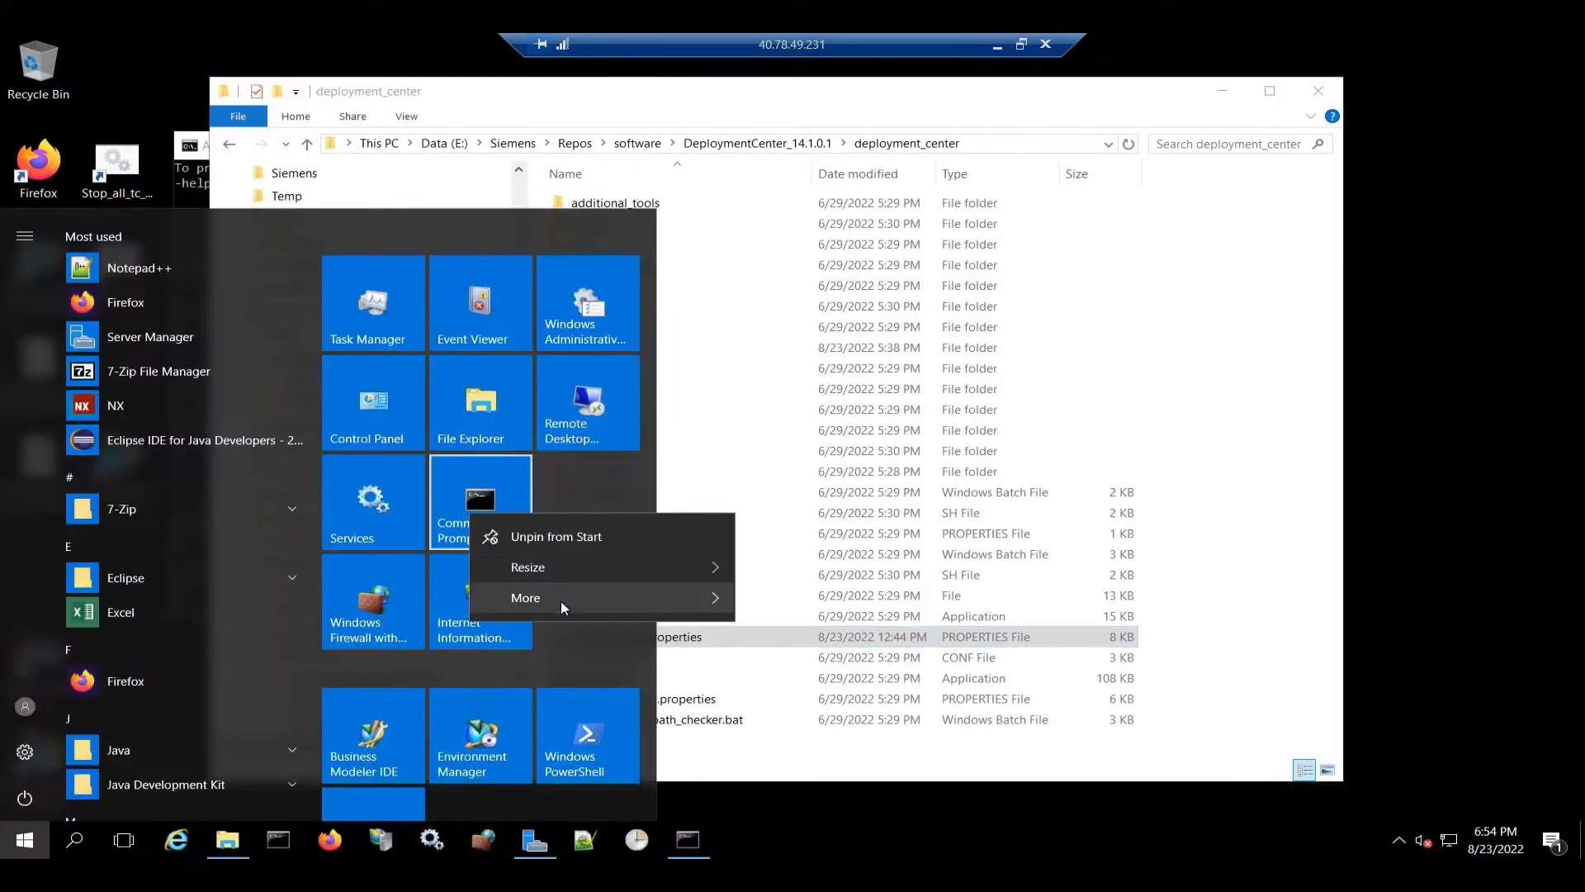
mouse_move(561, 599)
click(822, 671)
right_click(589, 351)
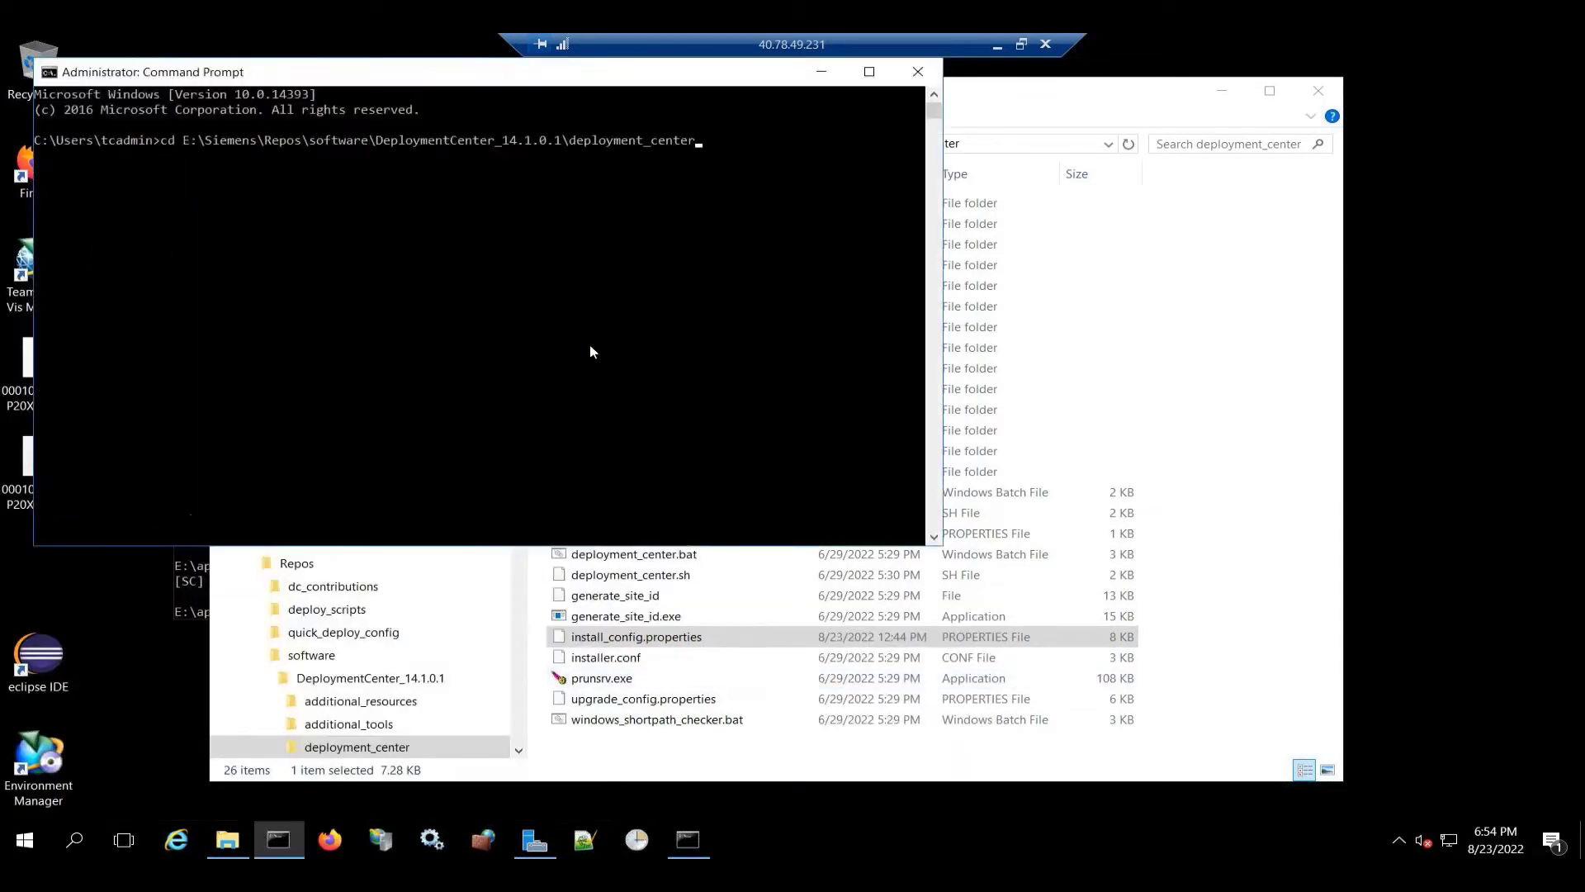
Step: Change to the deployment_center folder on drive E: and run the deployment_center.bat install command
key(Return)
text(e:)
key(Return)
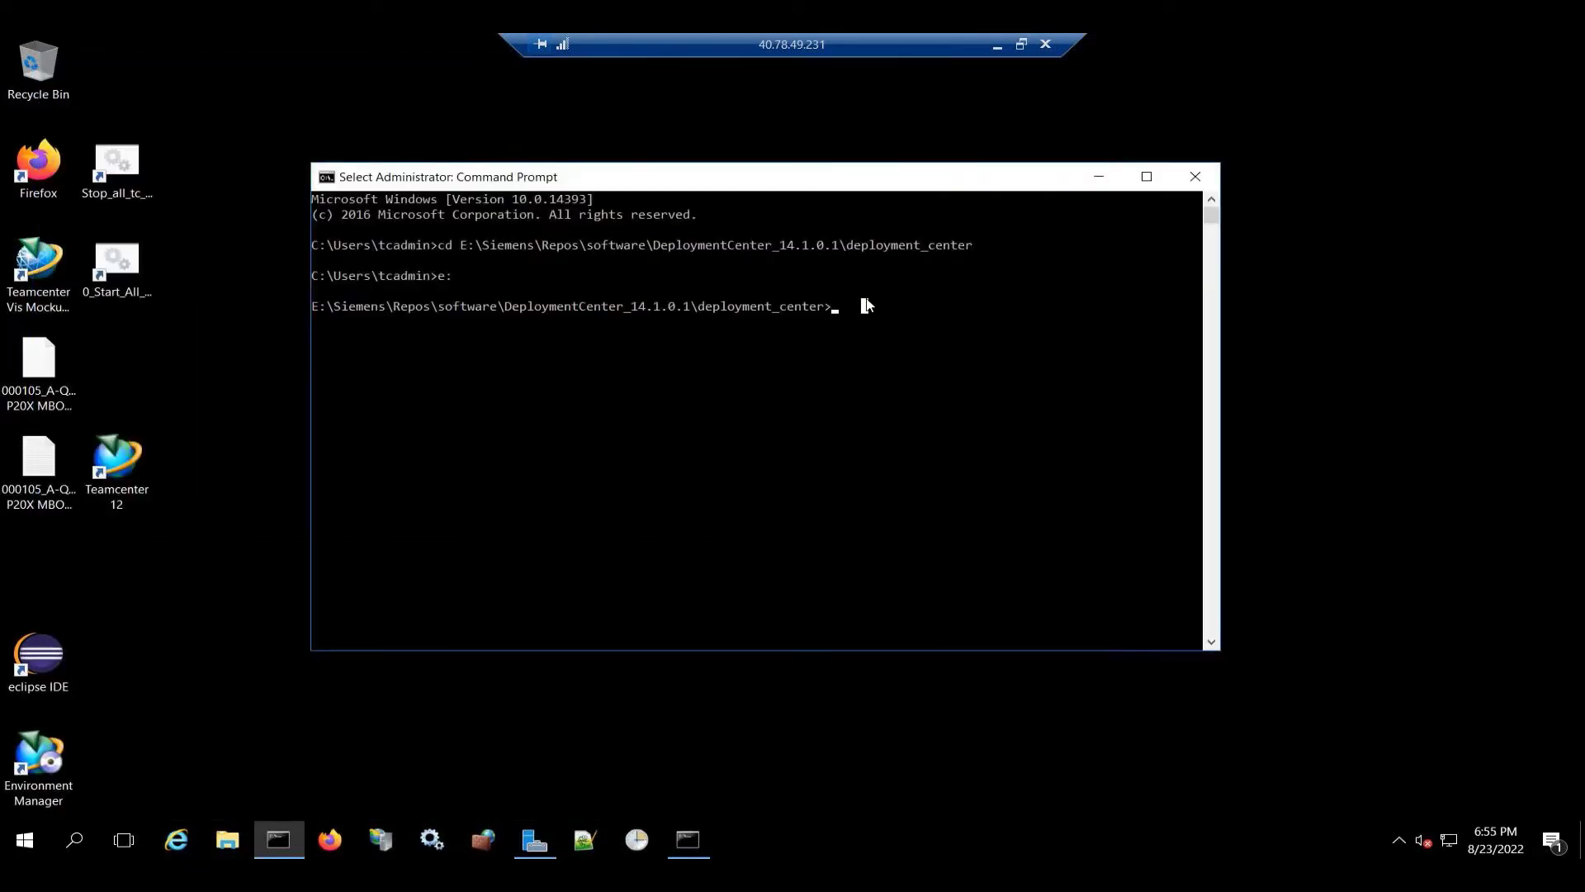
right_click(866, 305)
key(Return)
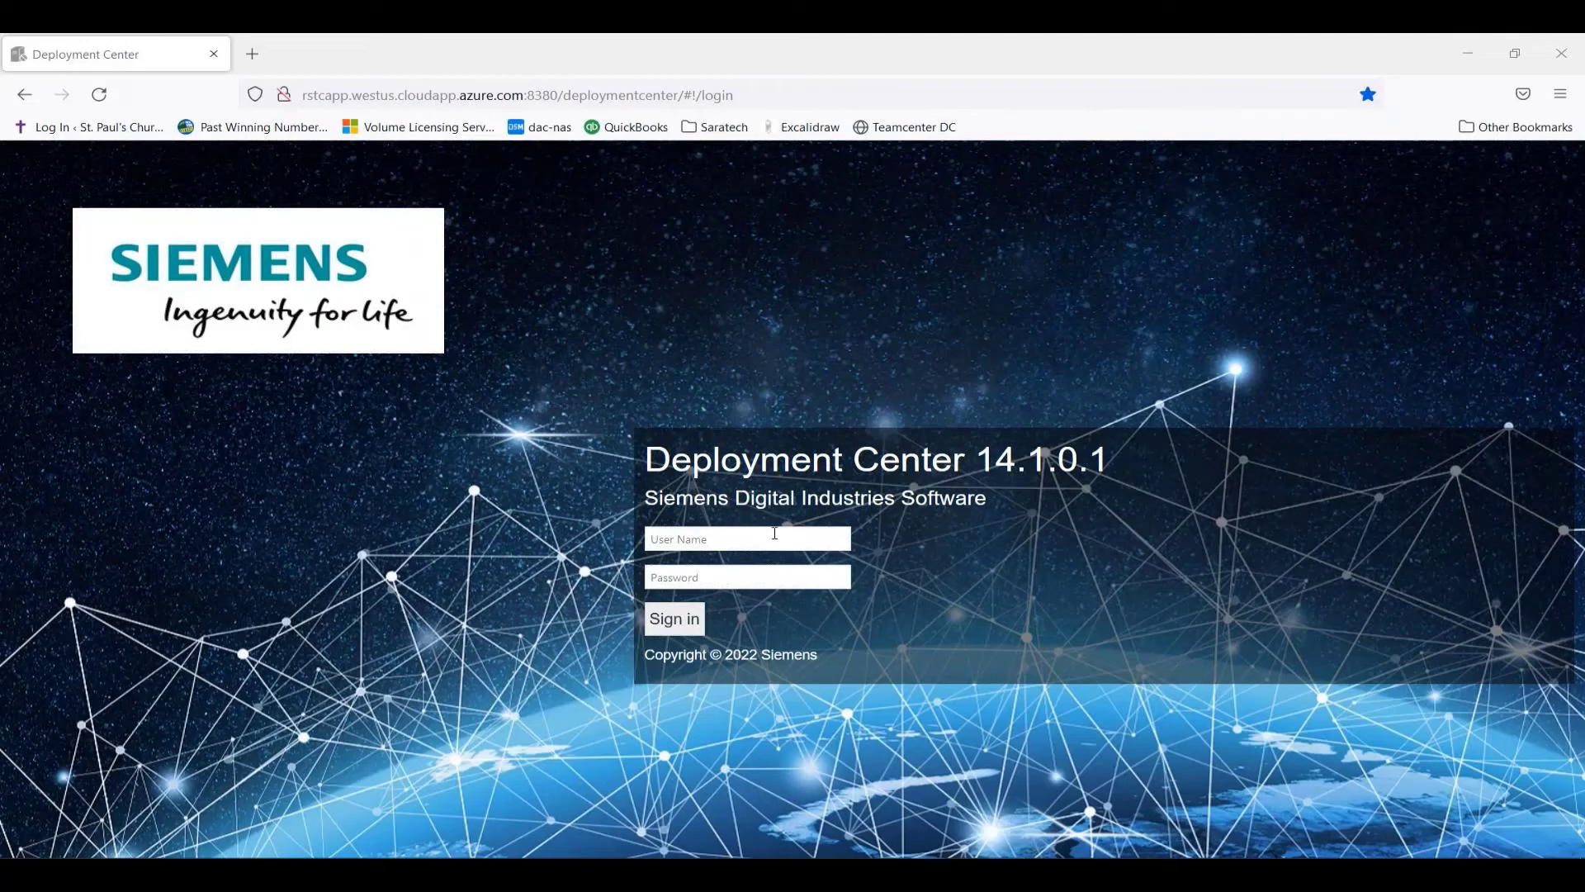
Step: Sign in with the saved administrator login, then go to the Software Repositories section
click(775, 533)
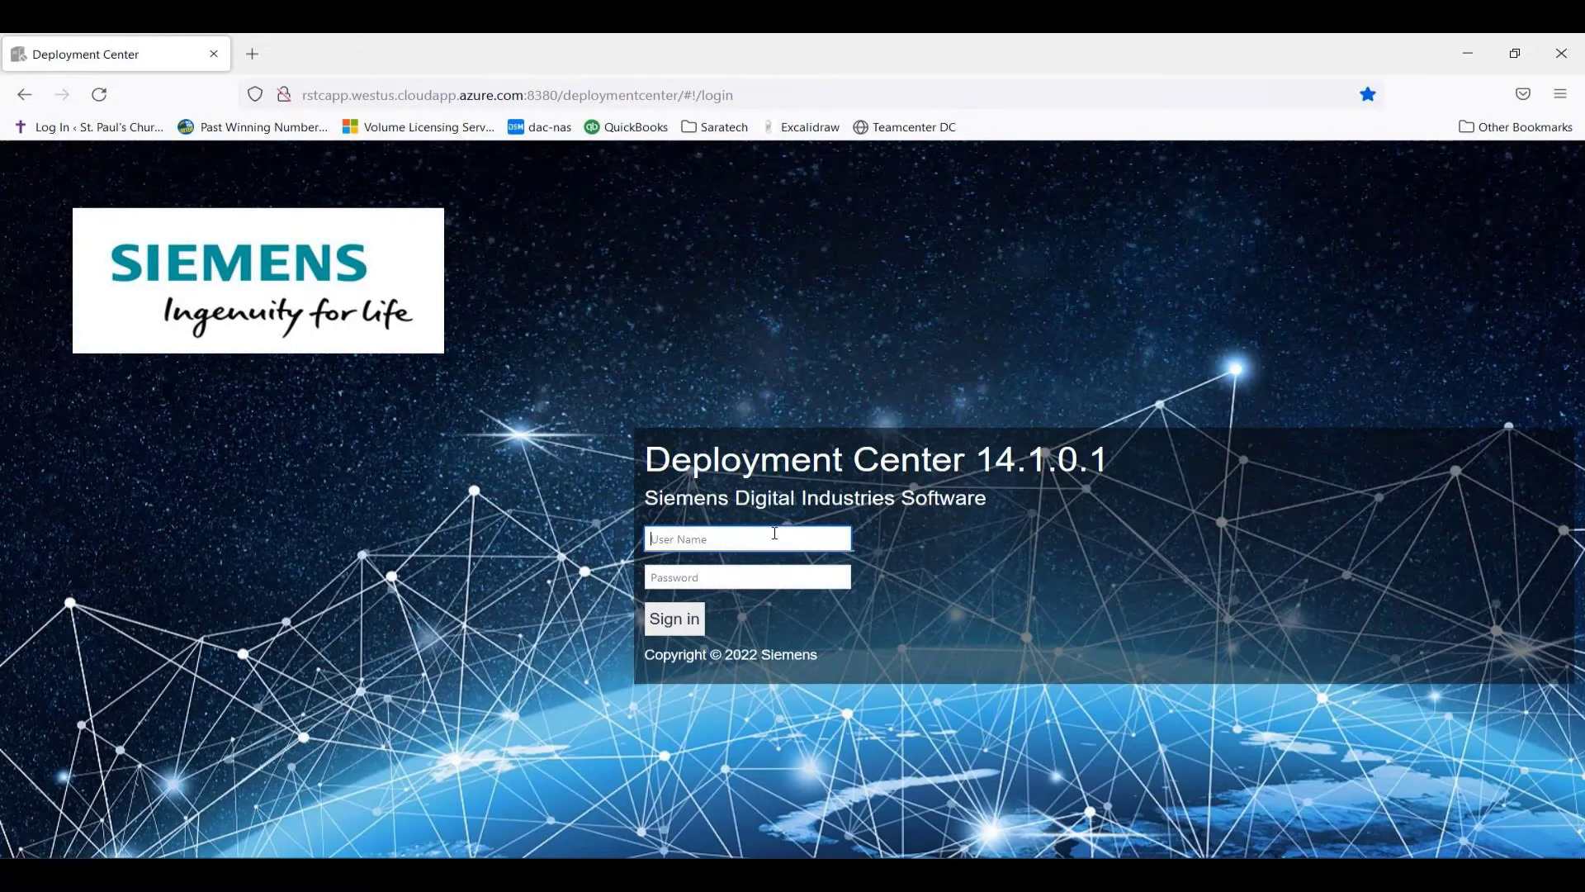
text(dcadmin)
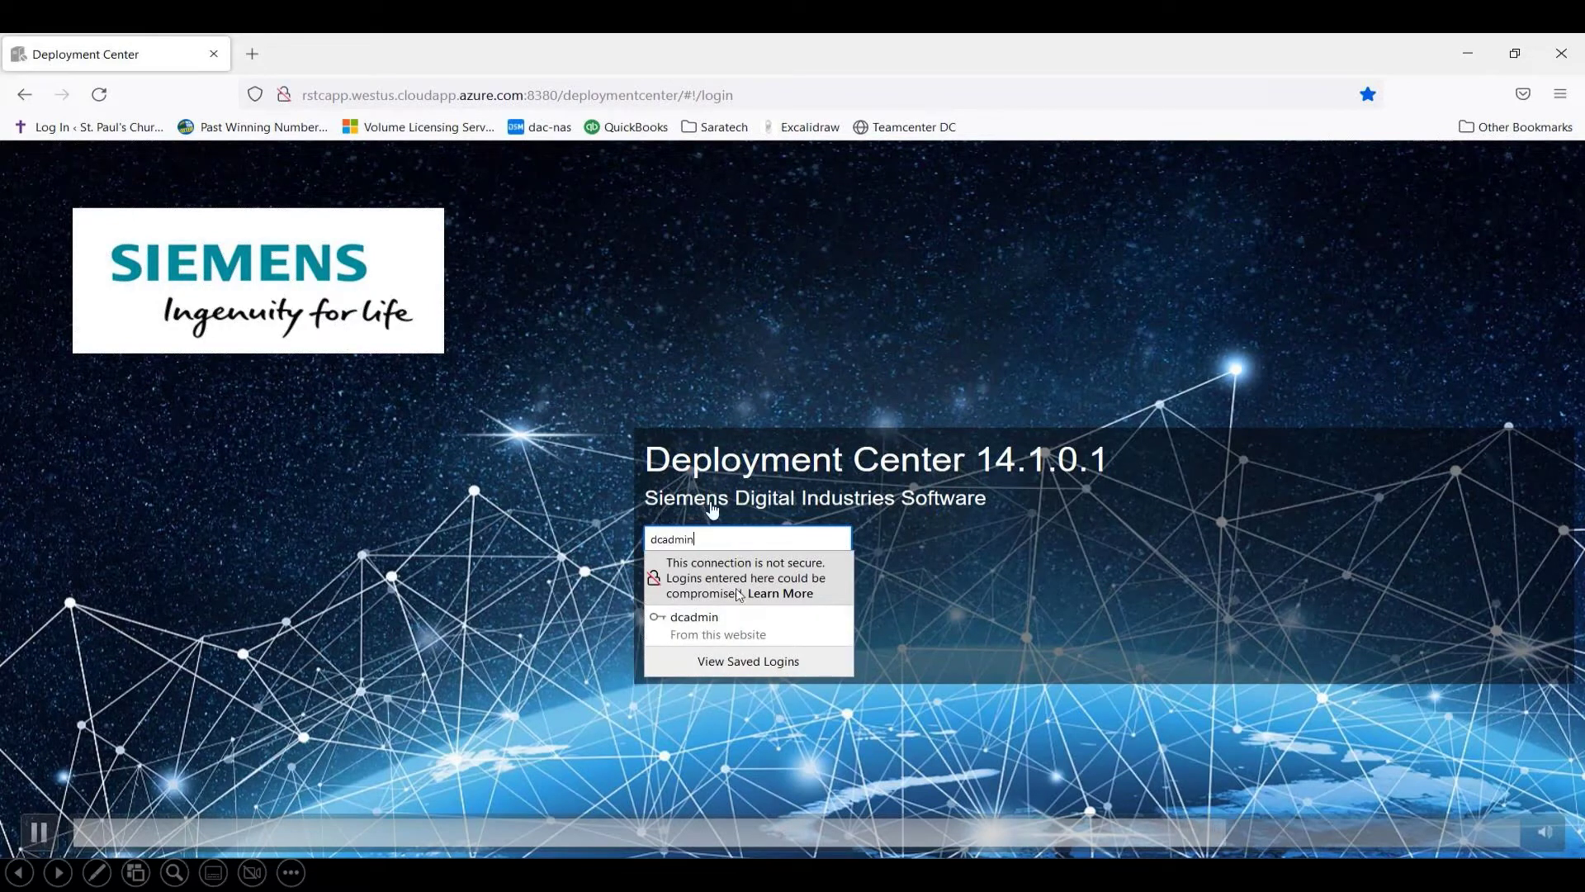
click(734, 628)
click(693, 623)
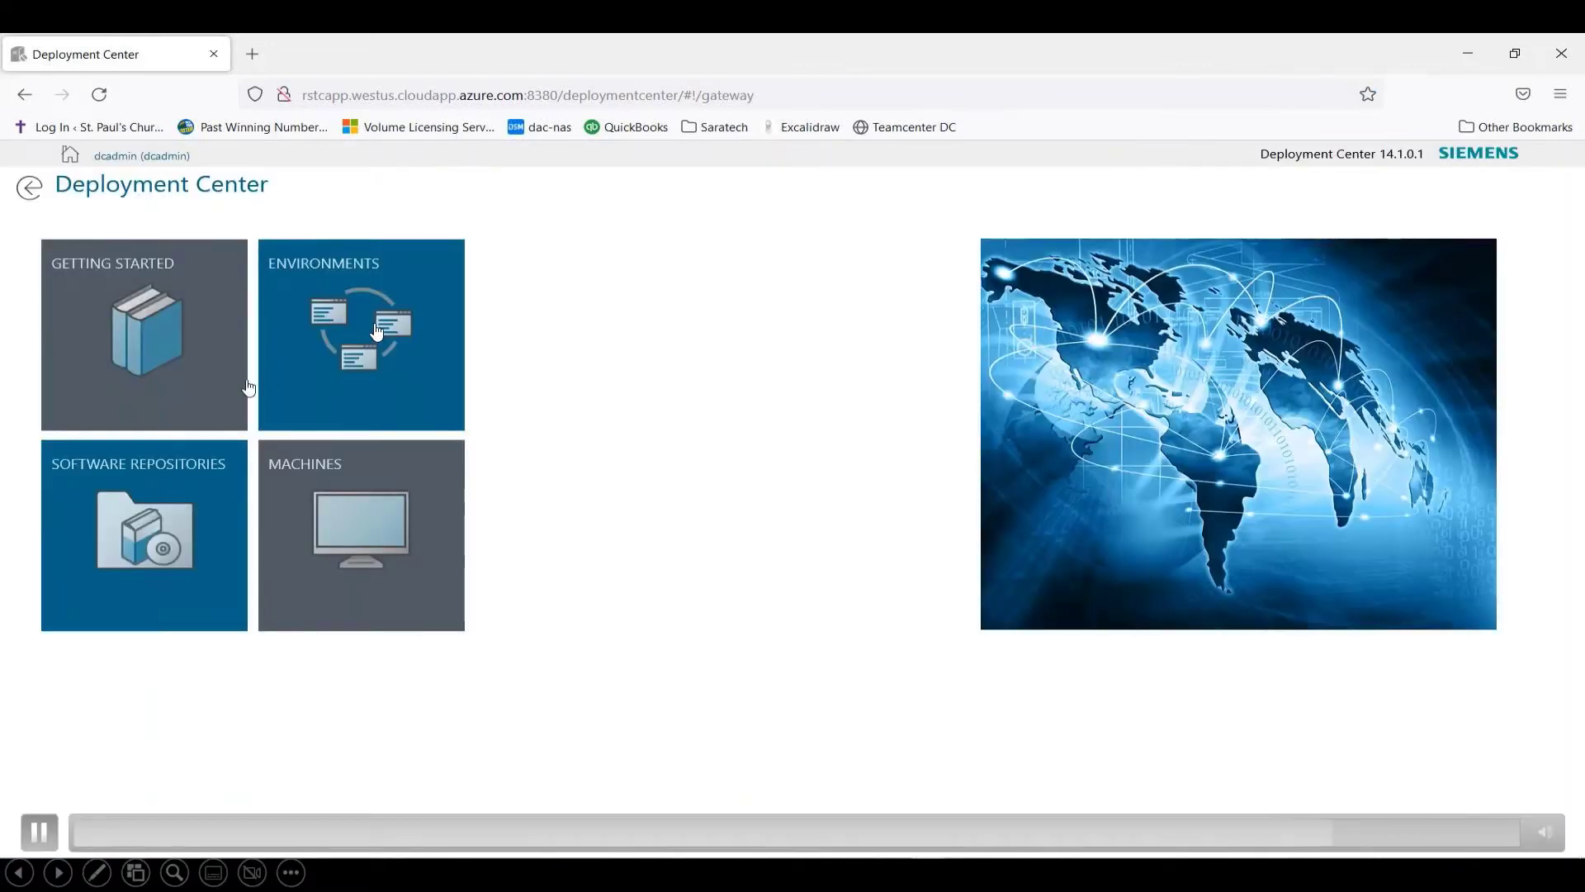
click(186, 515)
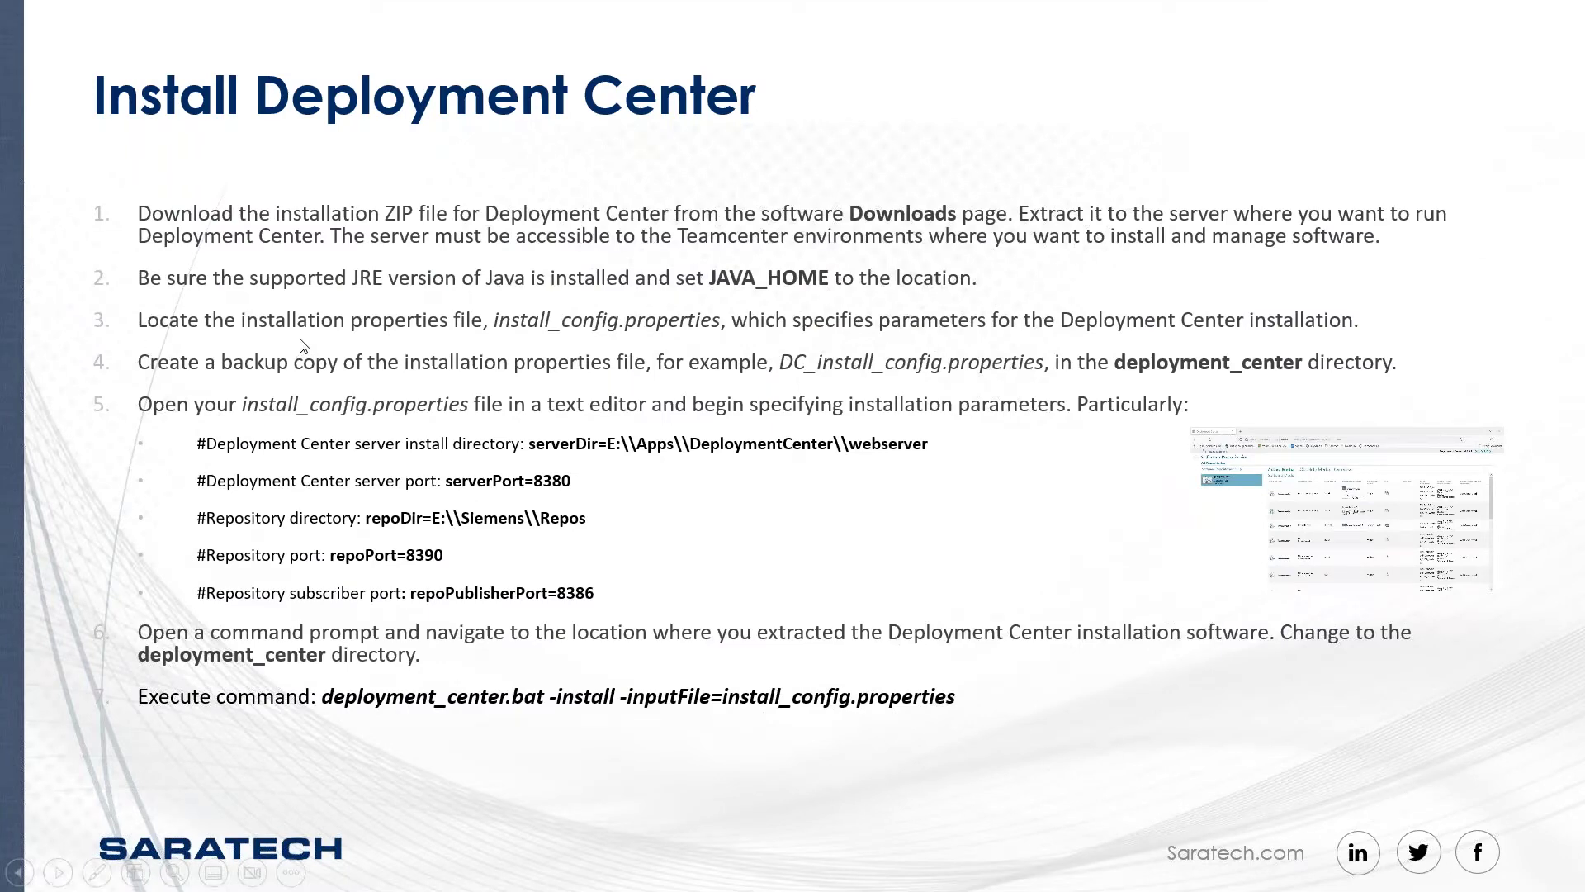
Step: Advance the slideshow from Install Deployment Center to the Deployment Center Environments slide
click(405, 361)
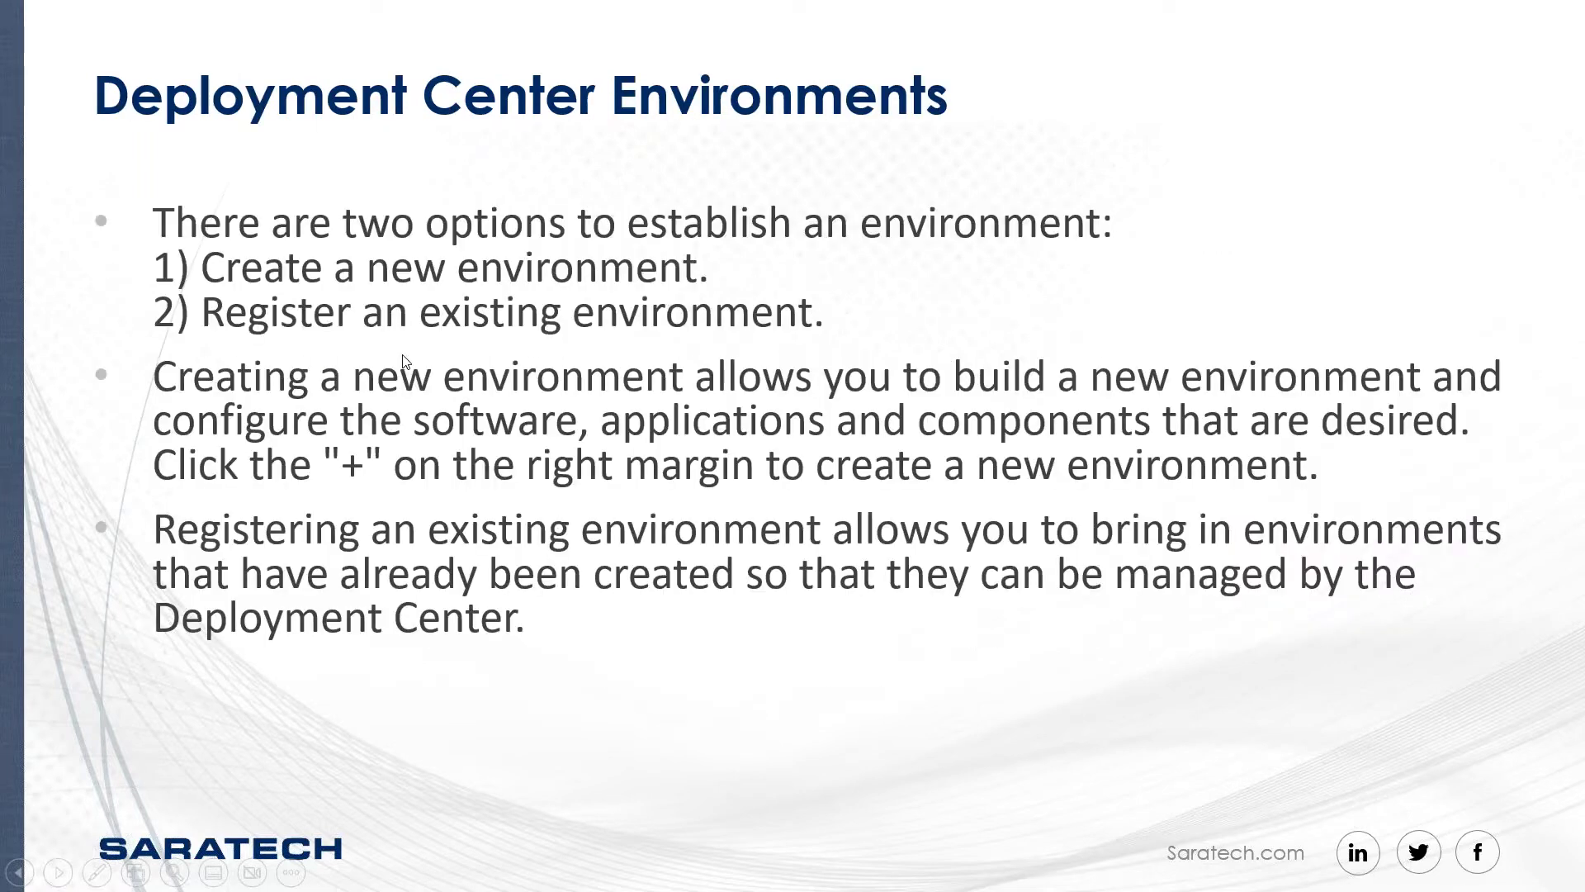
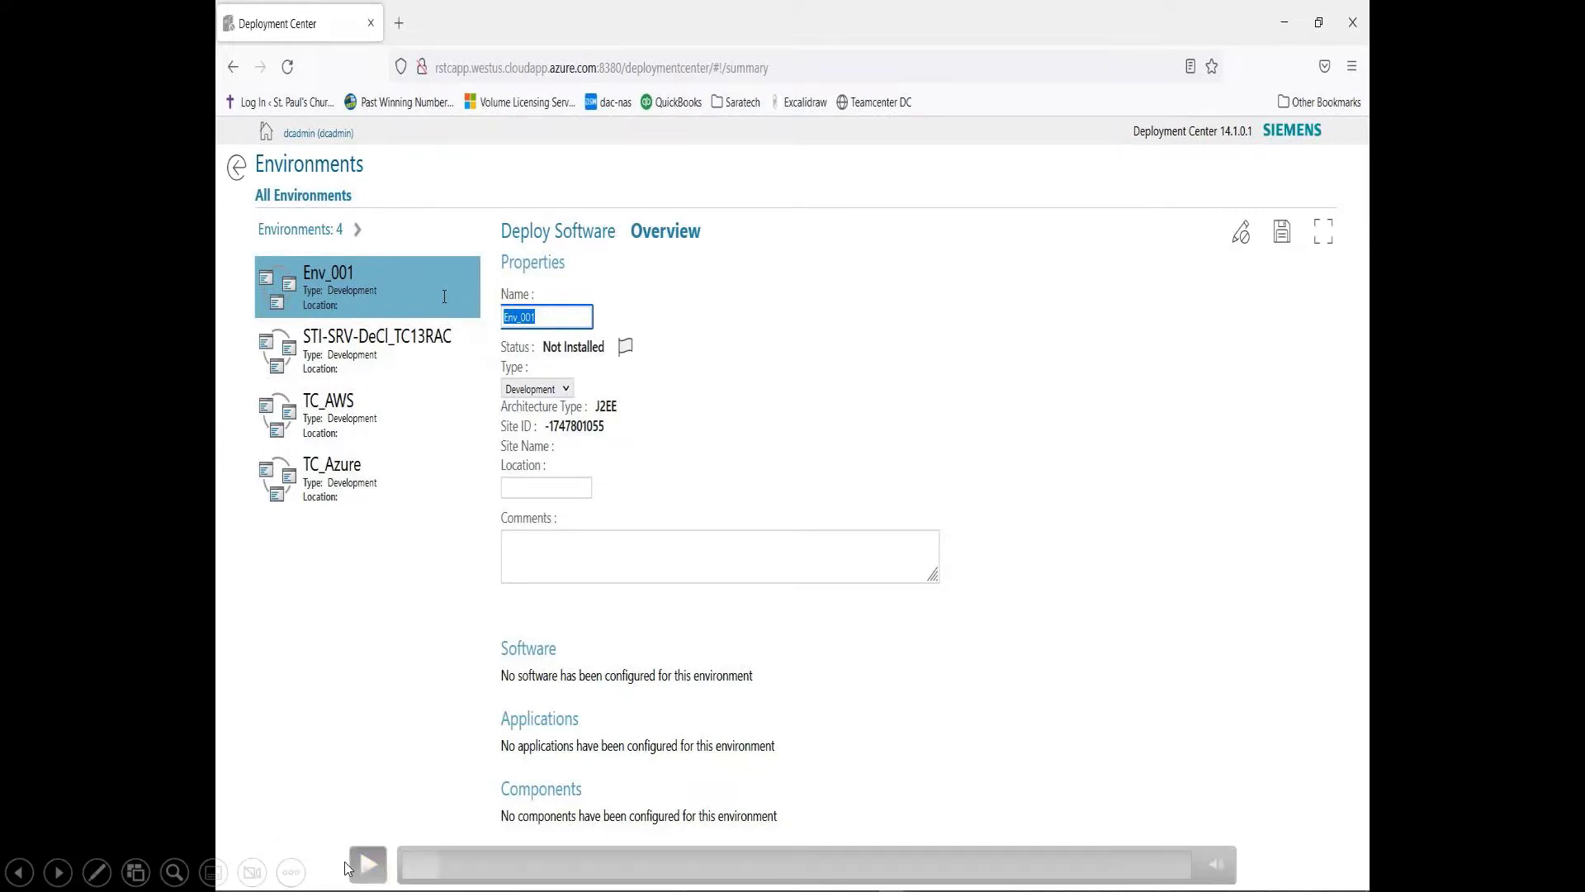
Step: Play the demo video showing creation of the new Env_001 environment
click(357, 865)
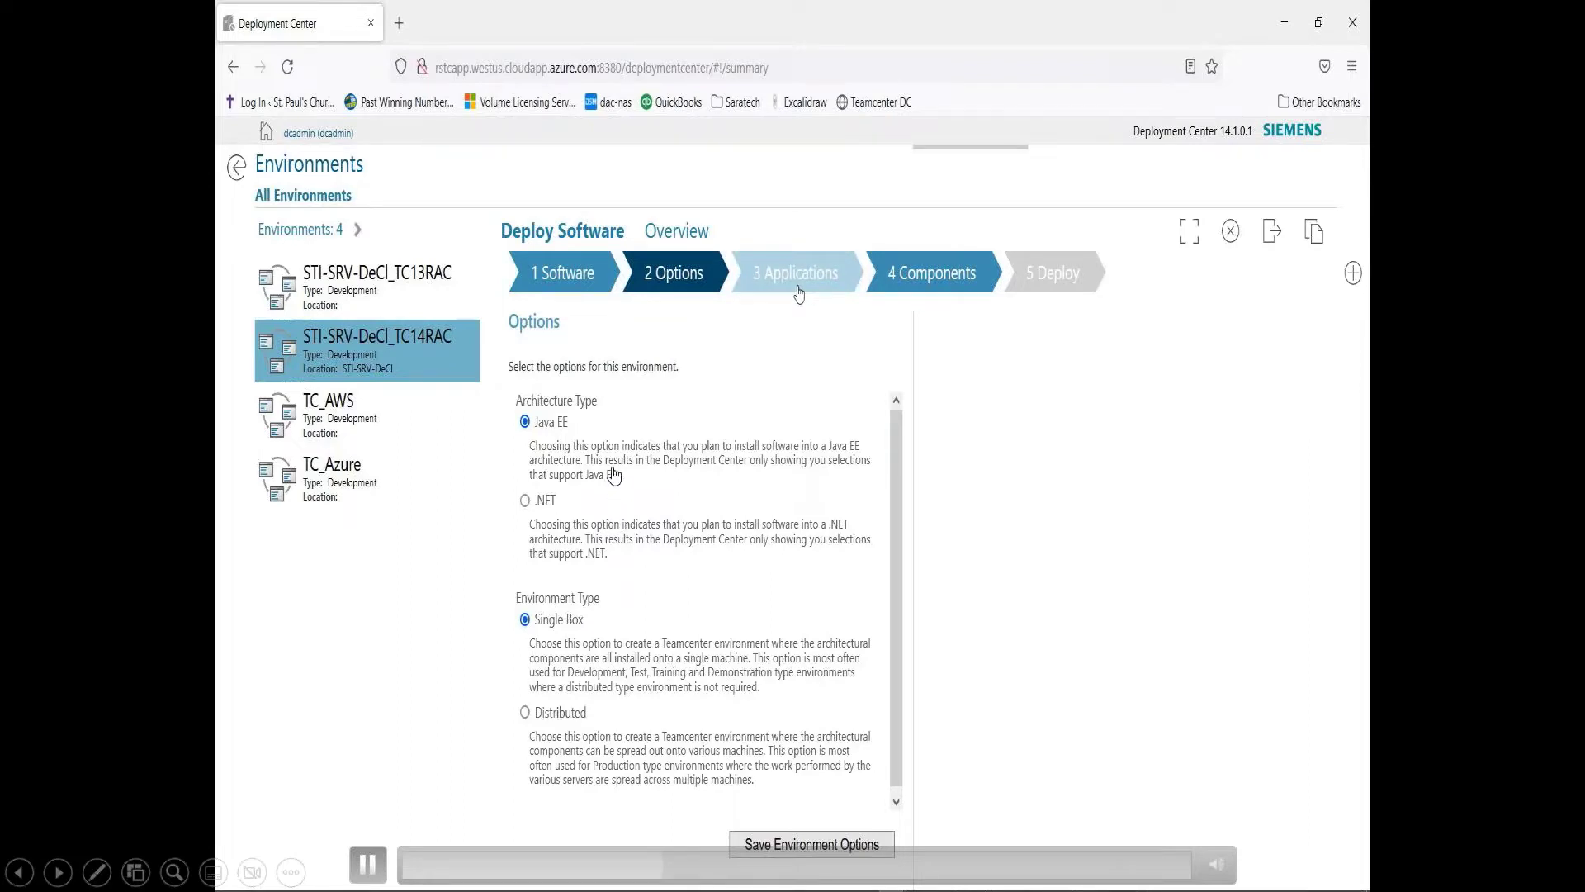
Step: Pause the demo, rewind to the Applications and Options step, and resume playback
key(alt+p)
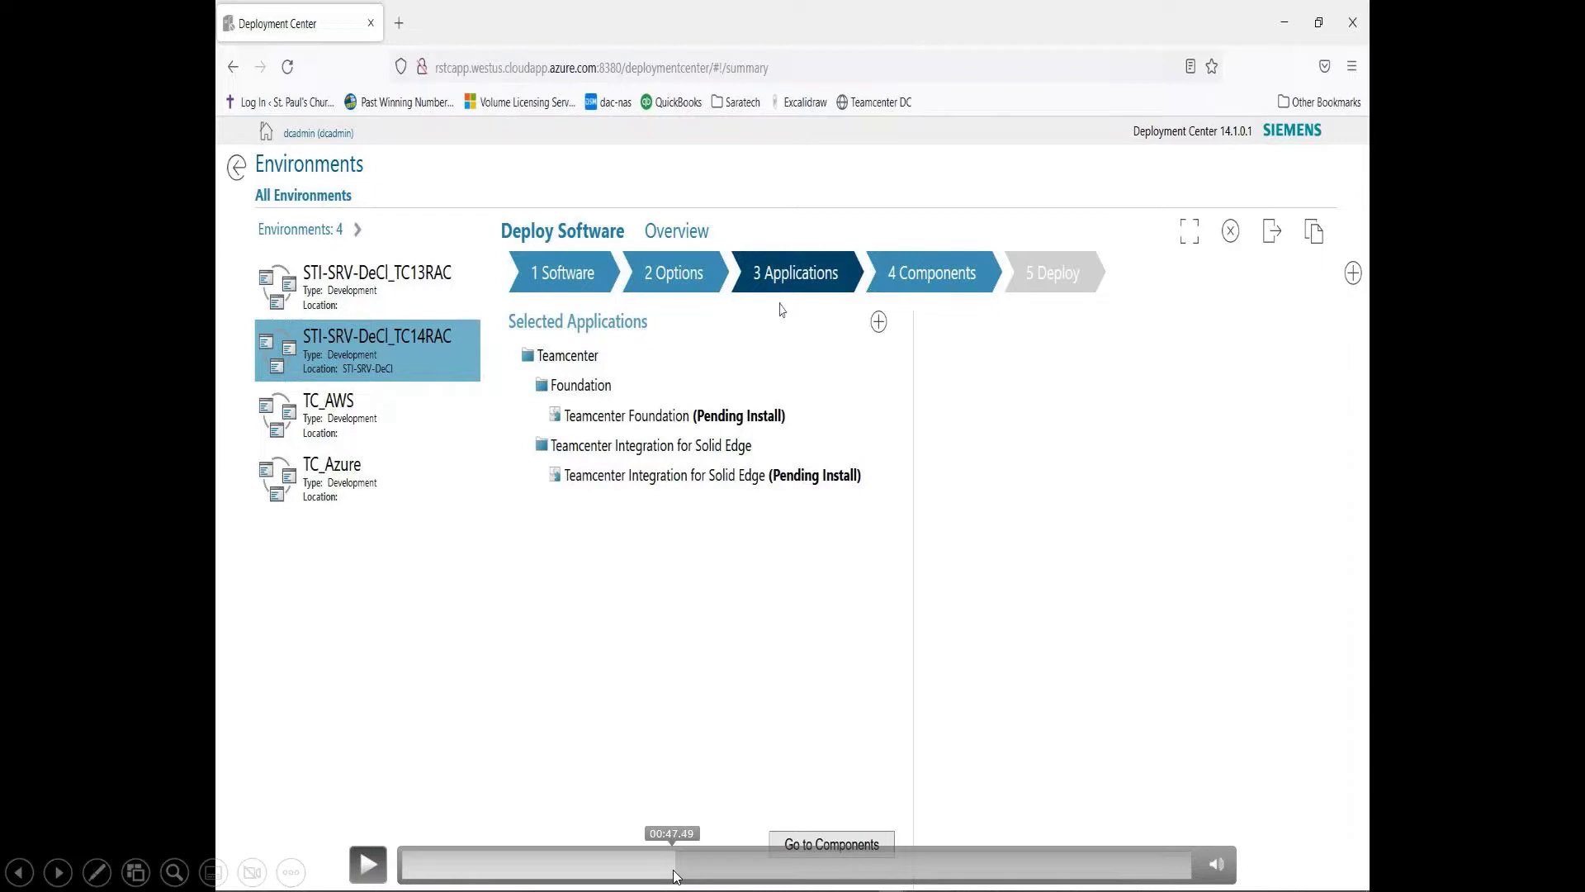
click(668, 872)
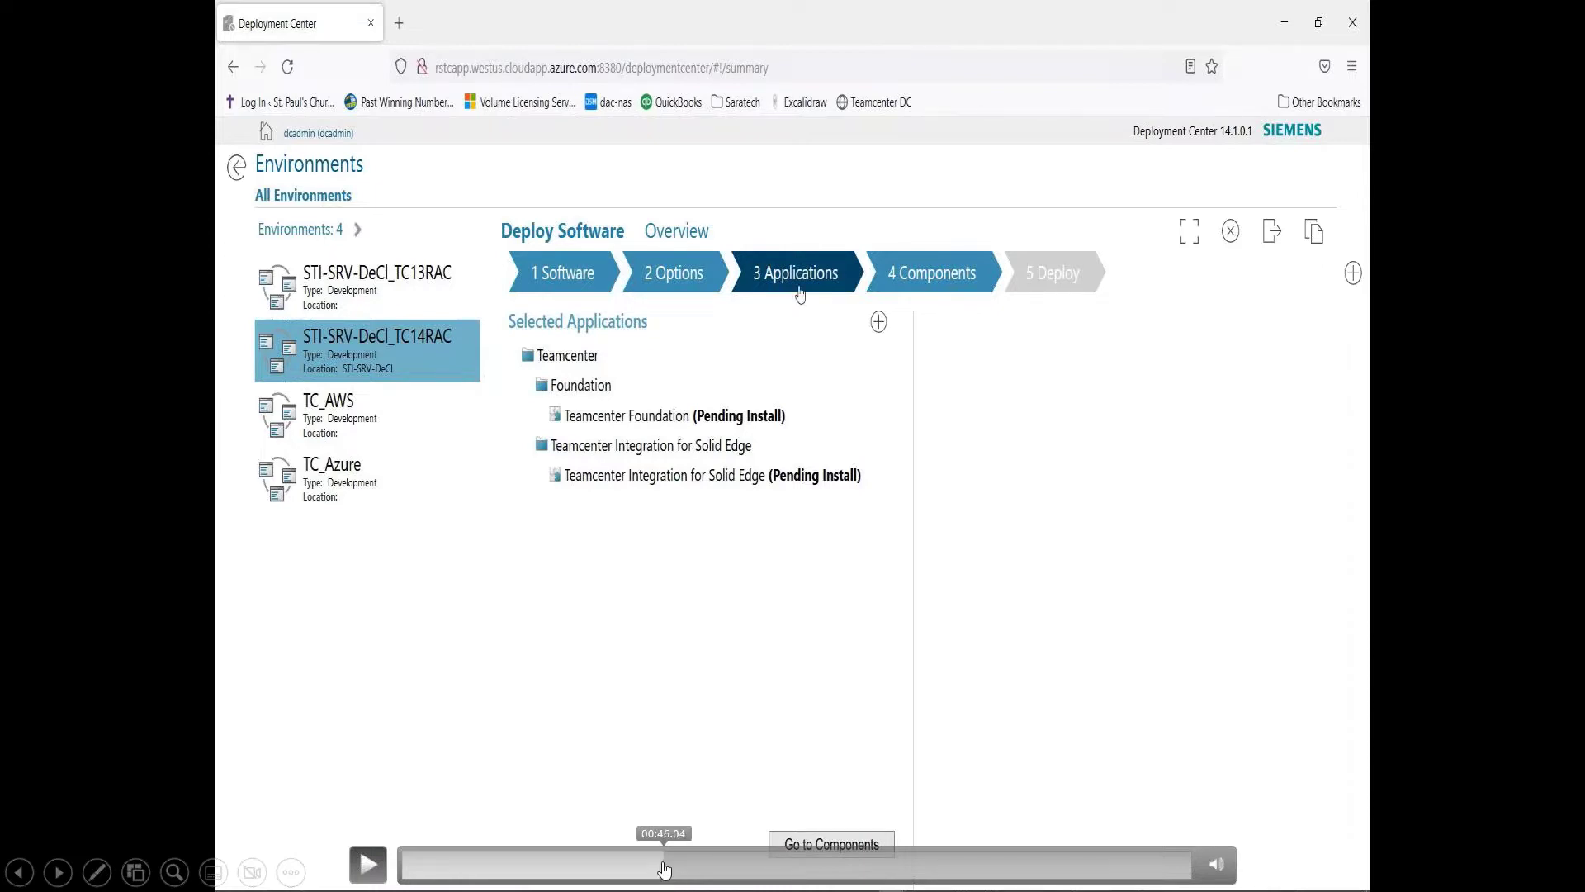
click(660, 868)
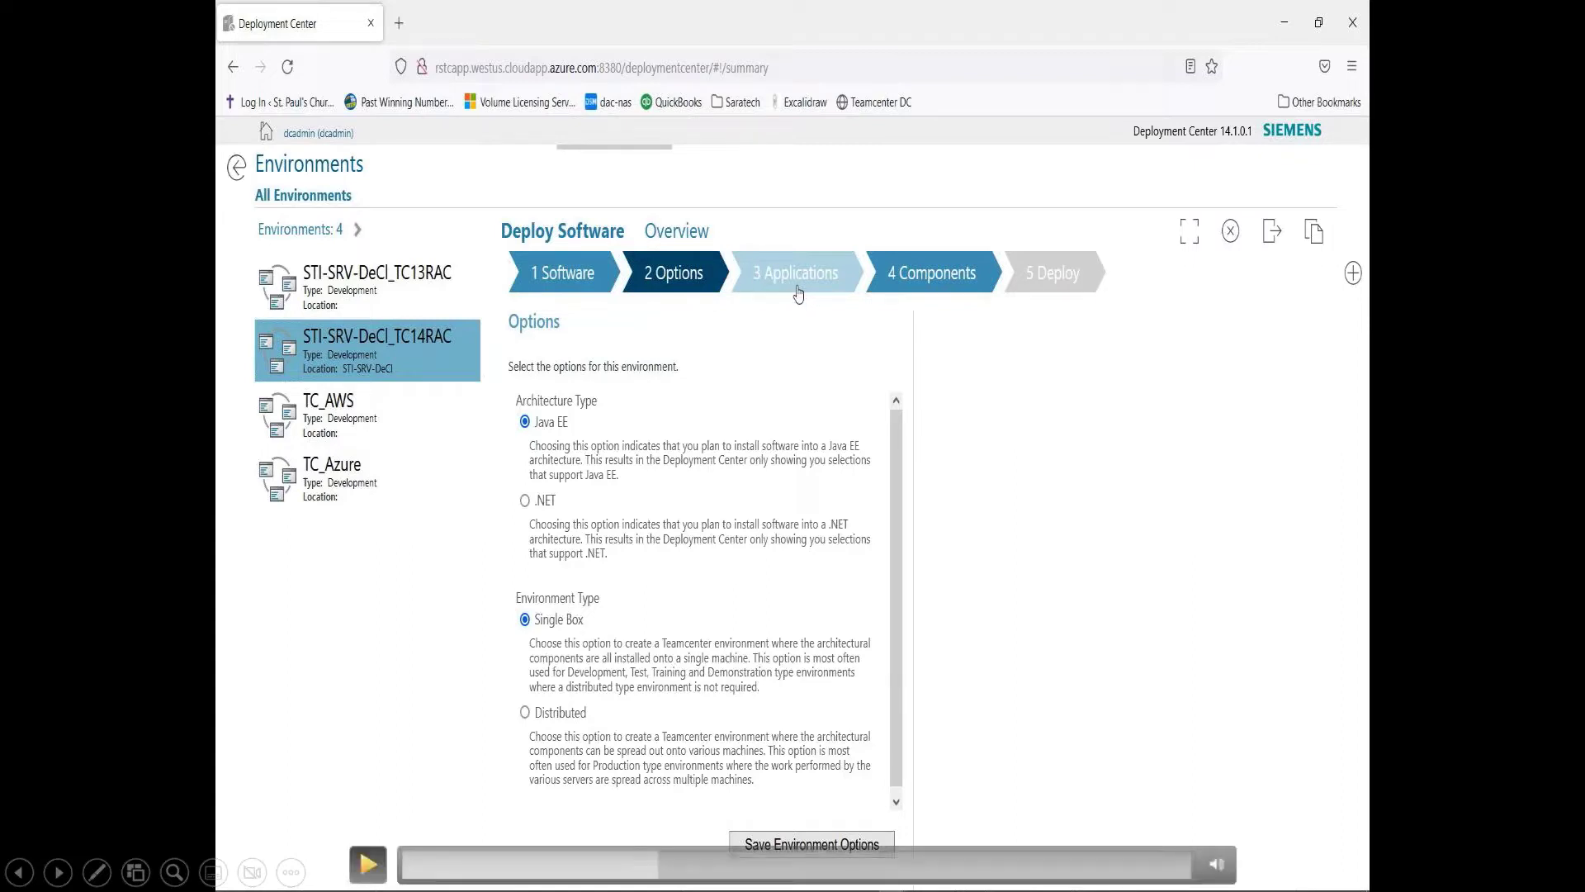
click(367, 864)
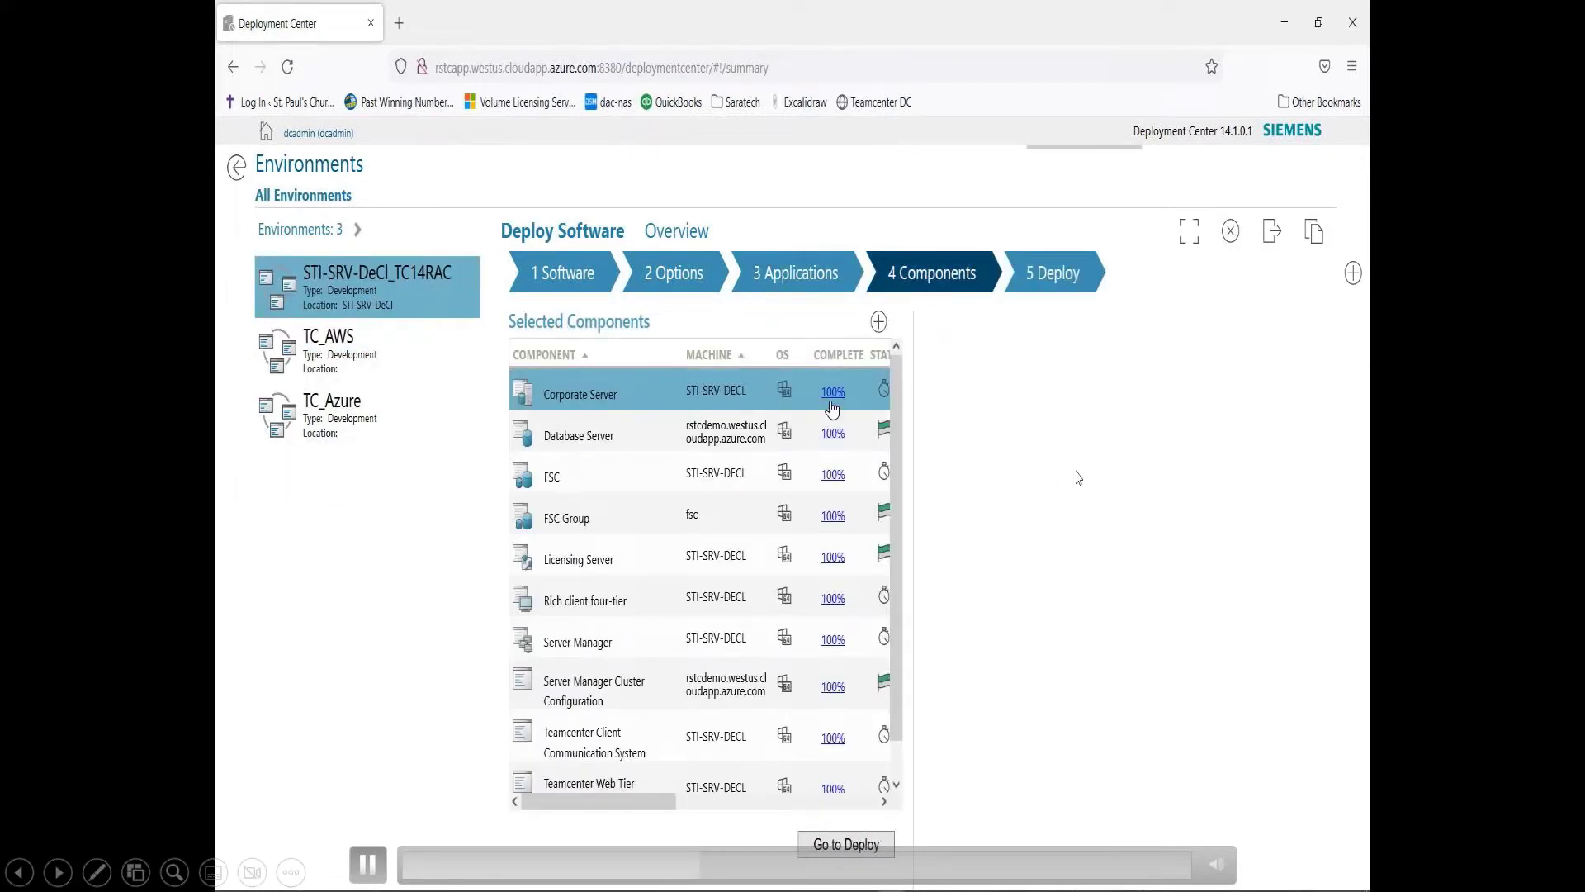
Step: Pause on the Corporate Server component details, then continue the demo
click(553, 685)
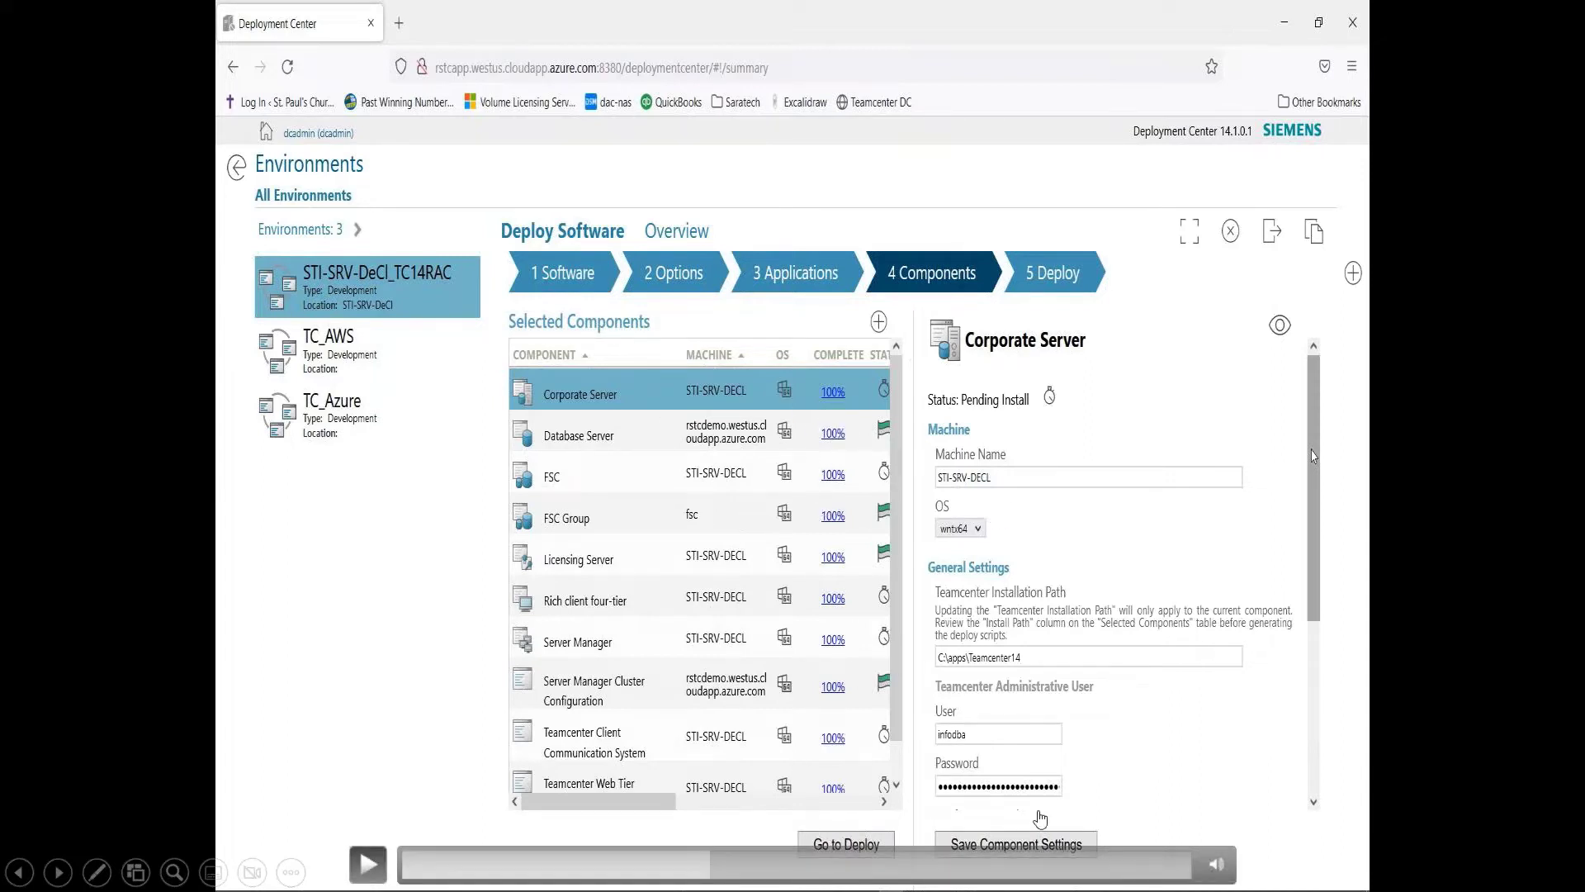
click(367, 864)
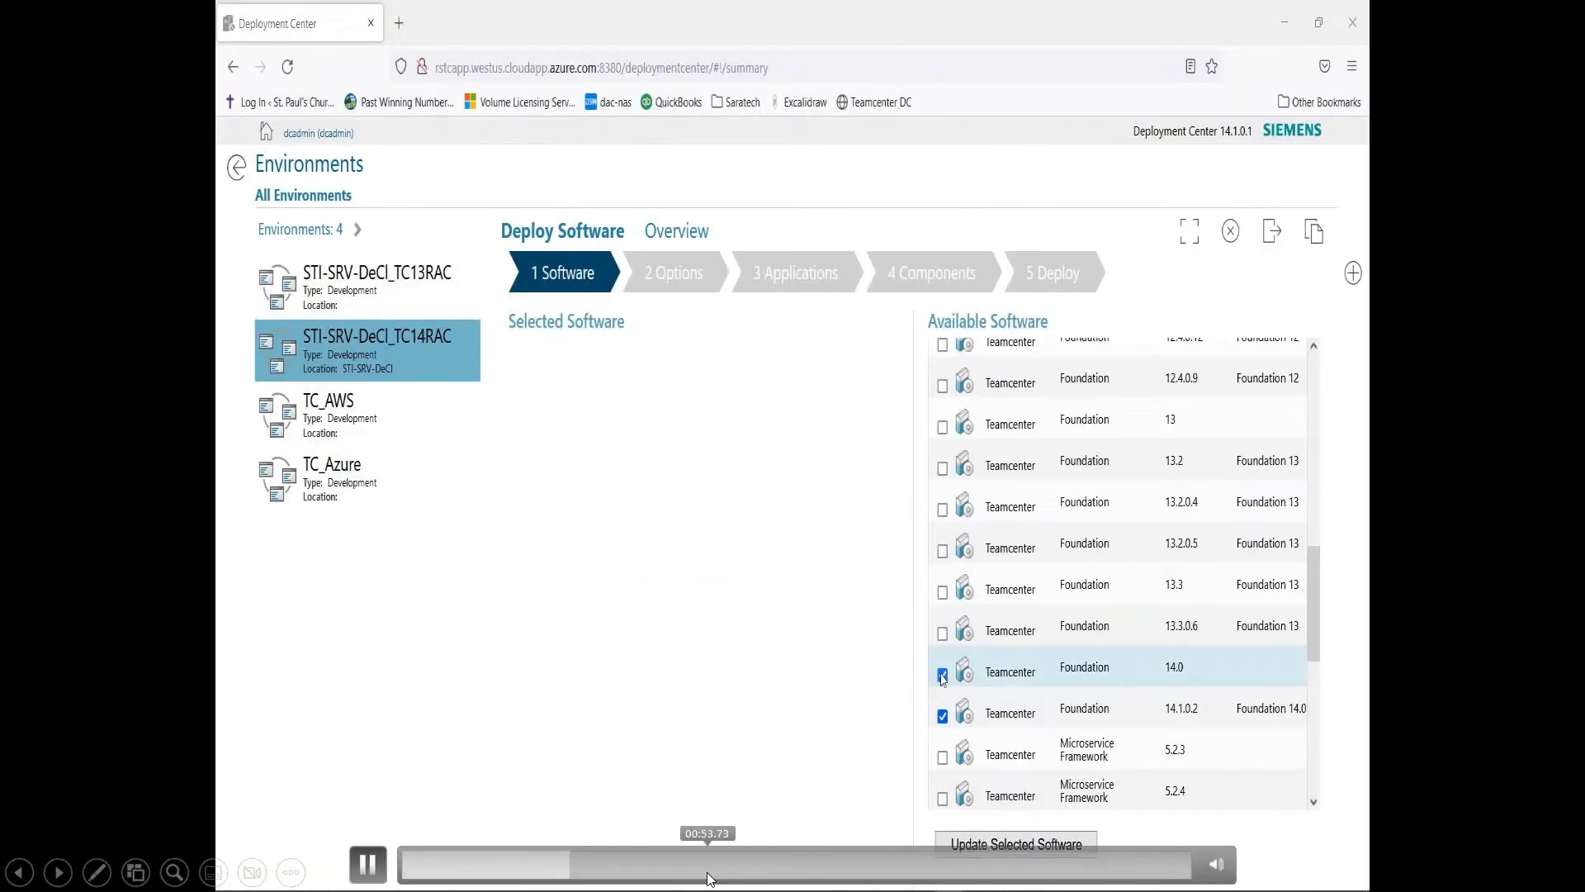
Step: Skip ahead past Components, FSC settings and Deploy to the generated deploy script location
click(713, 865)
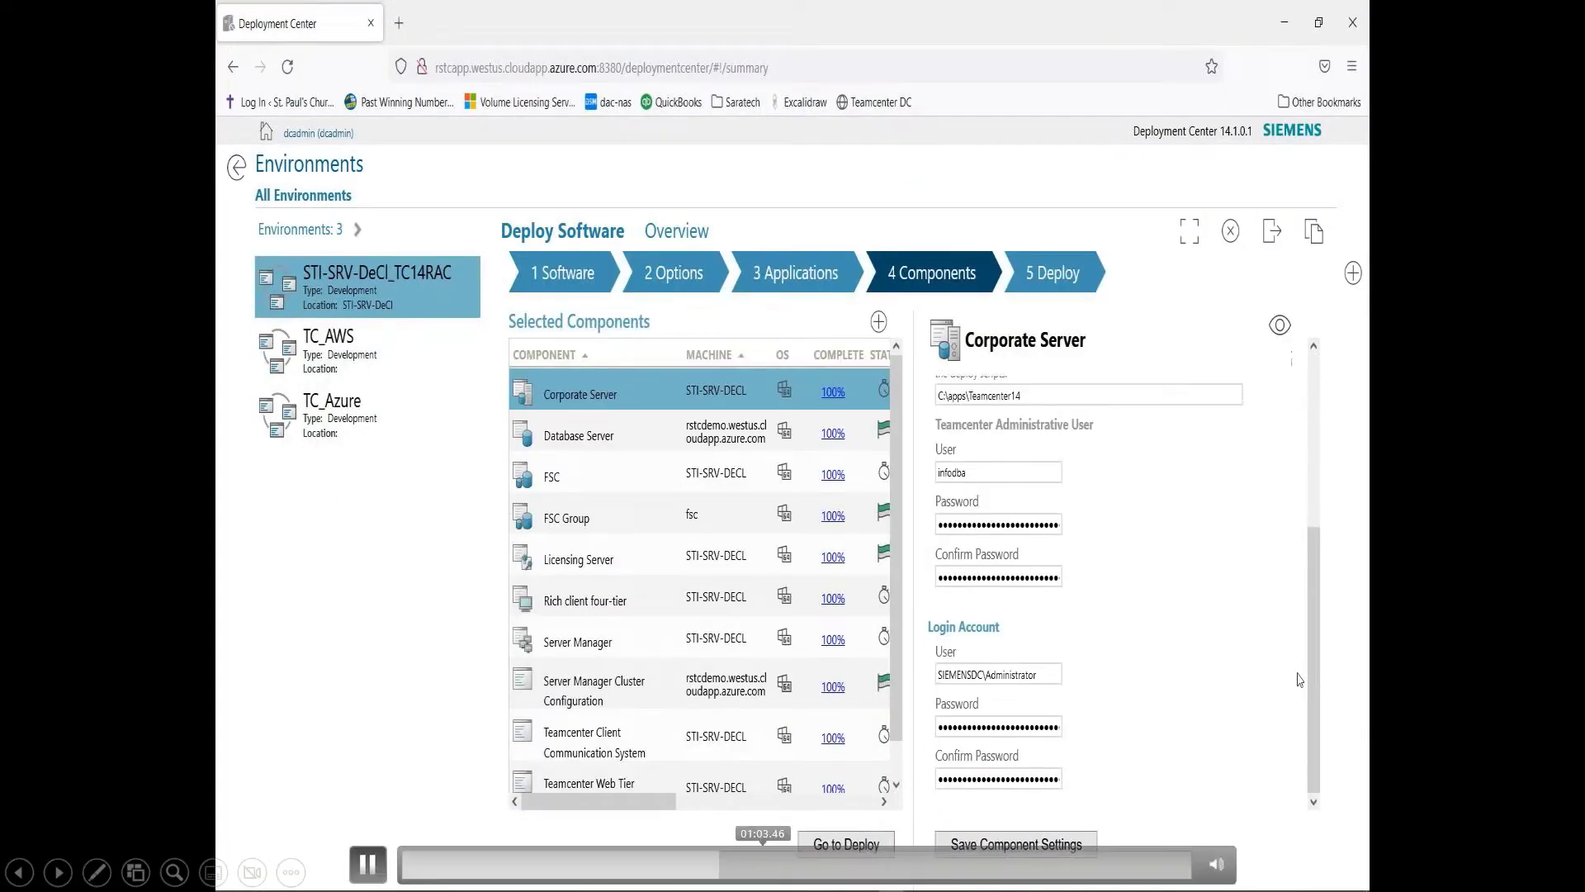
drag(718, 865, 817, 865)
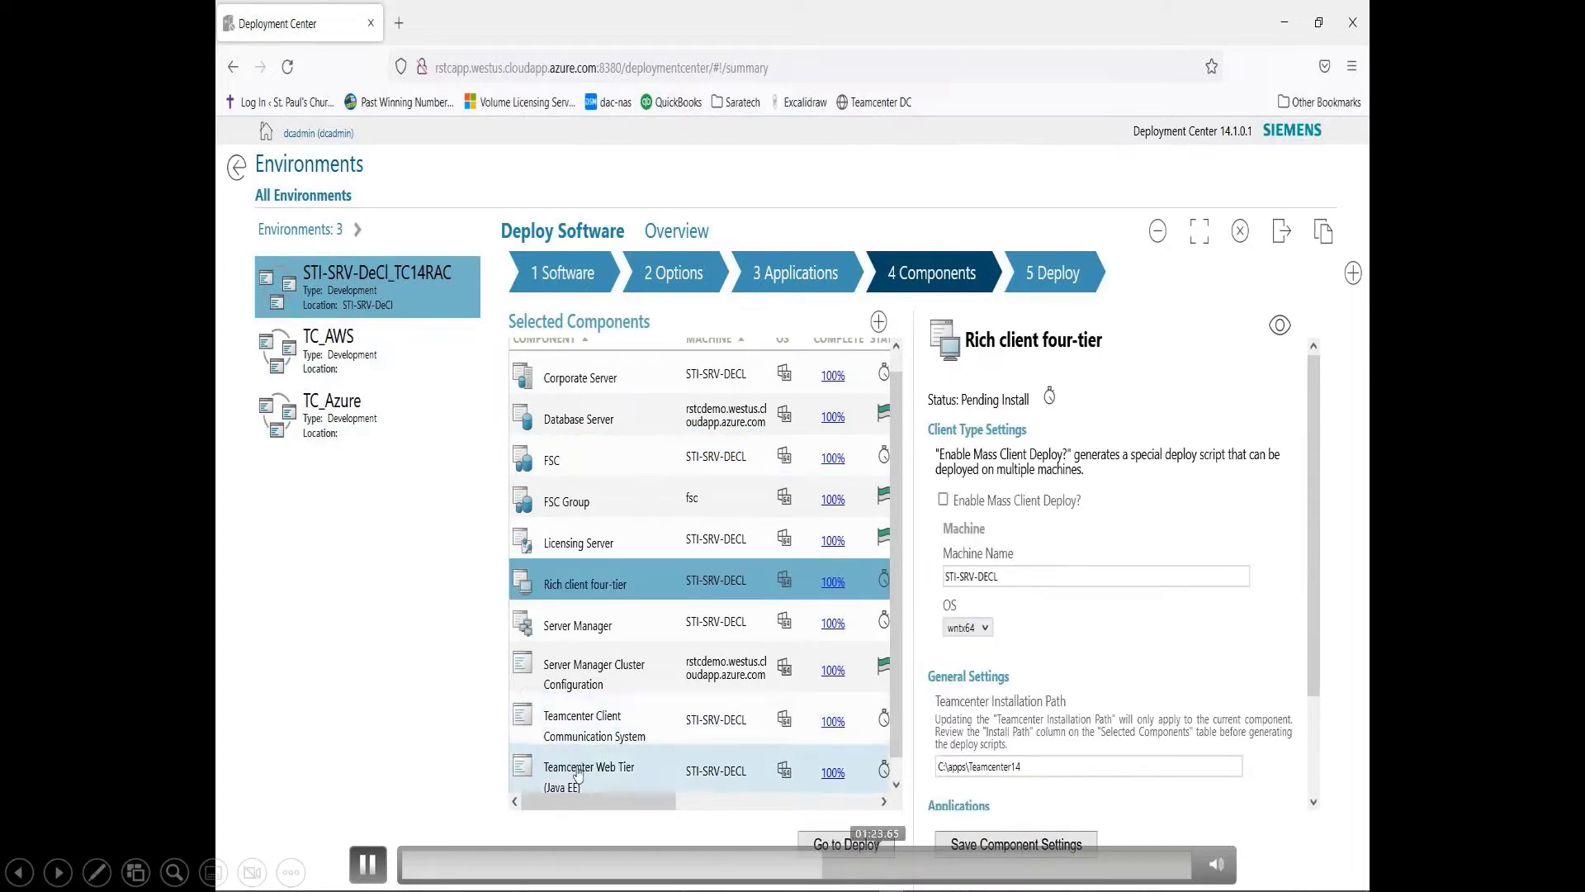
click(883, 865)
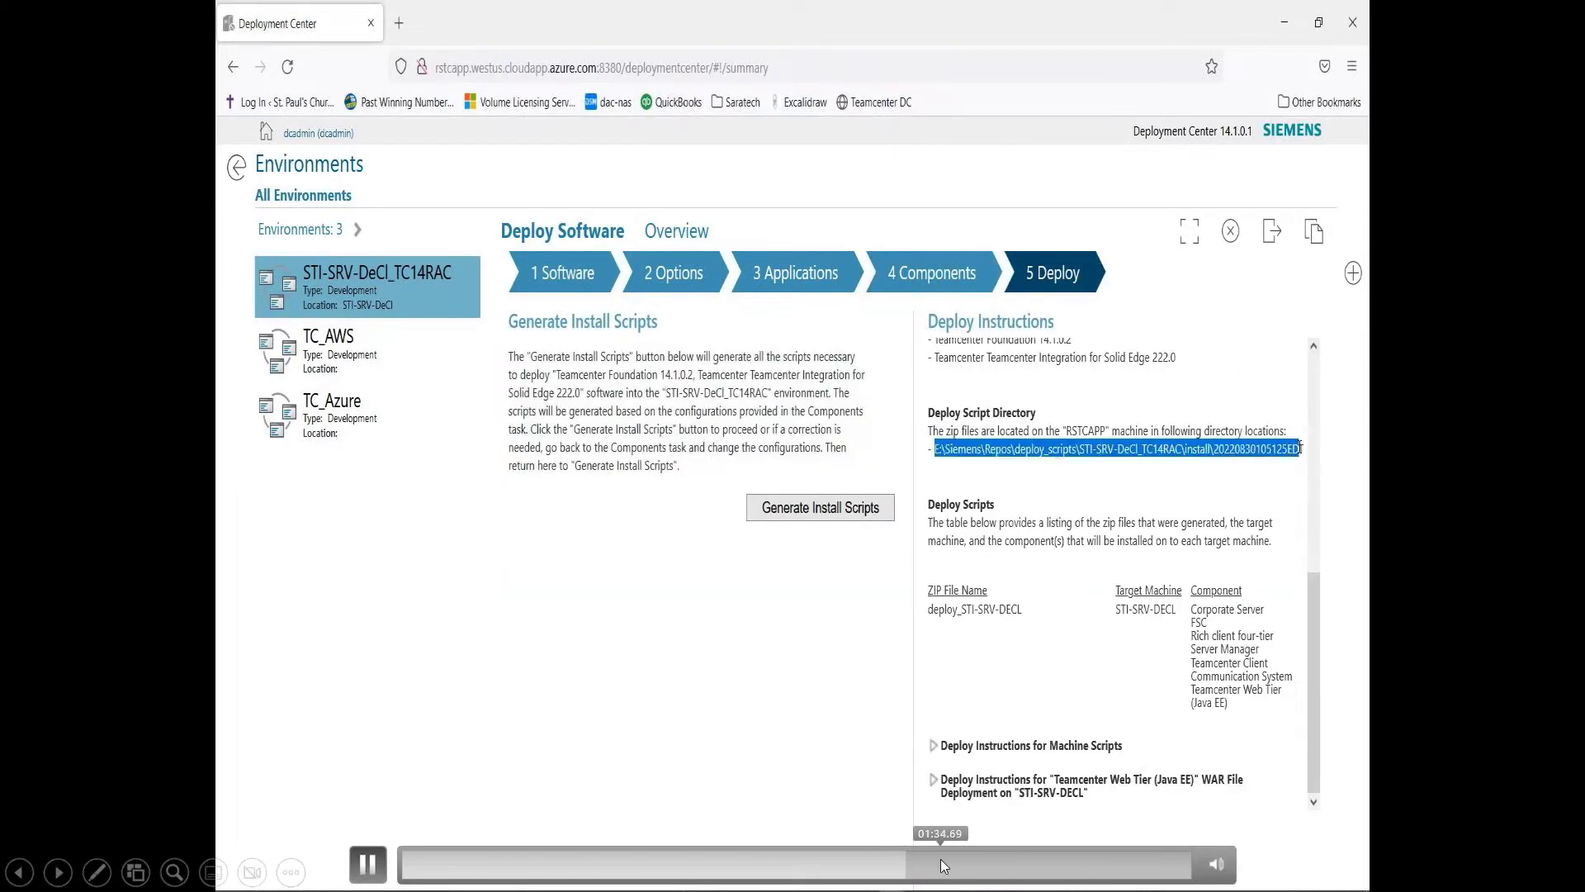
click(941, 865)
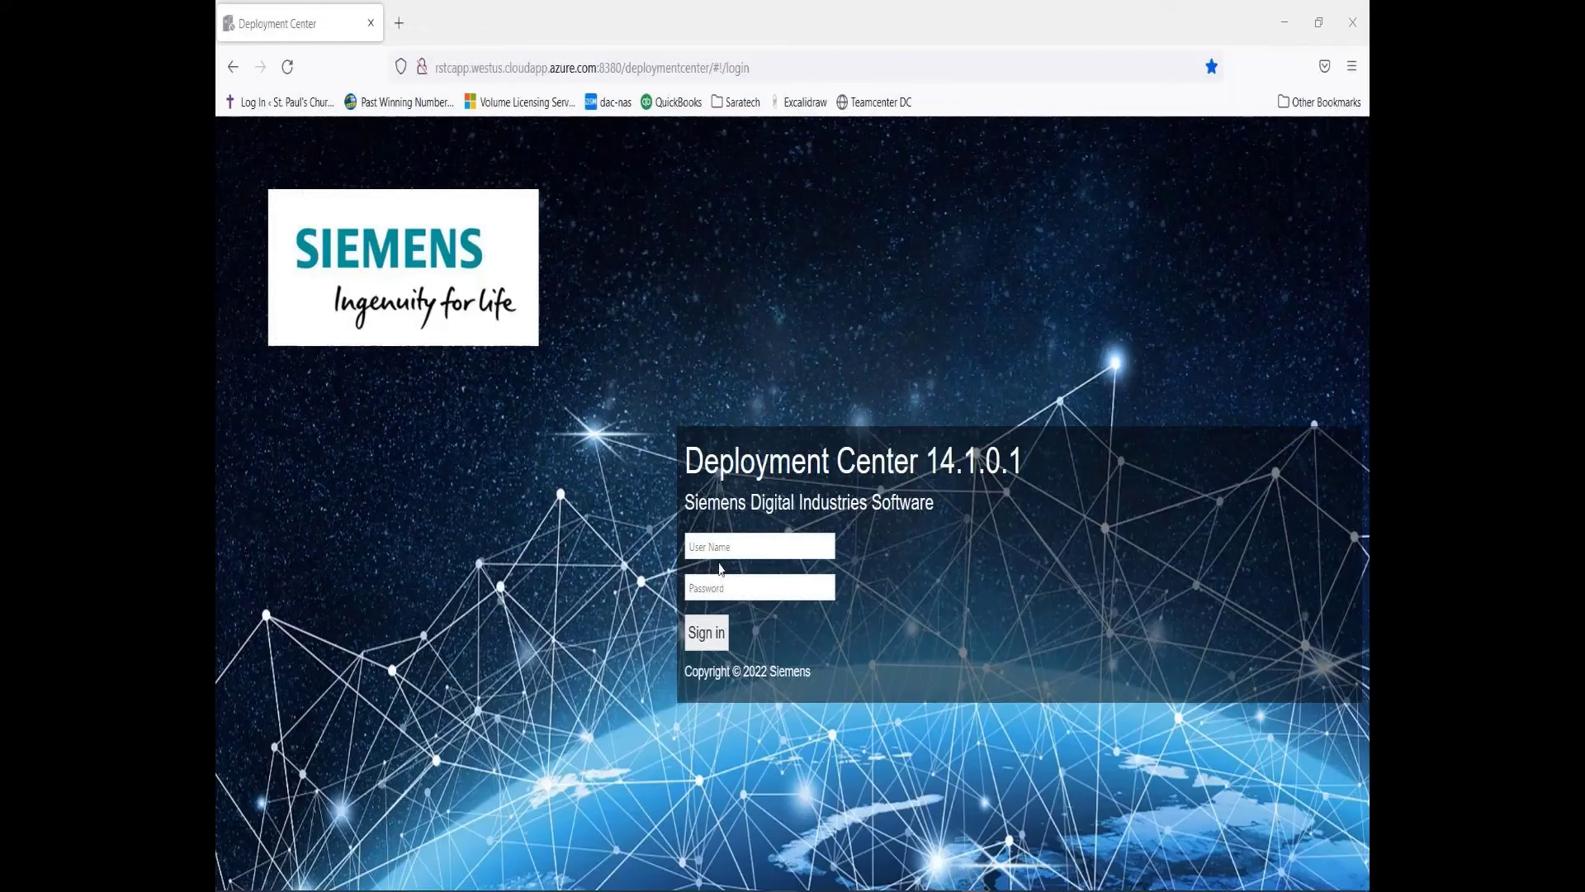
Step: Sign in to Deployment Center using the saved login credentials
click(720, 550)
click(734, 268)
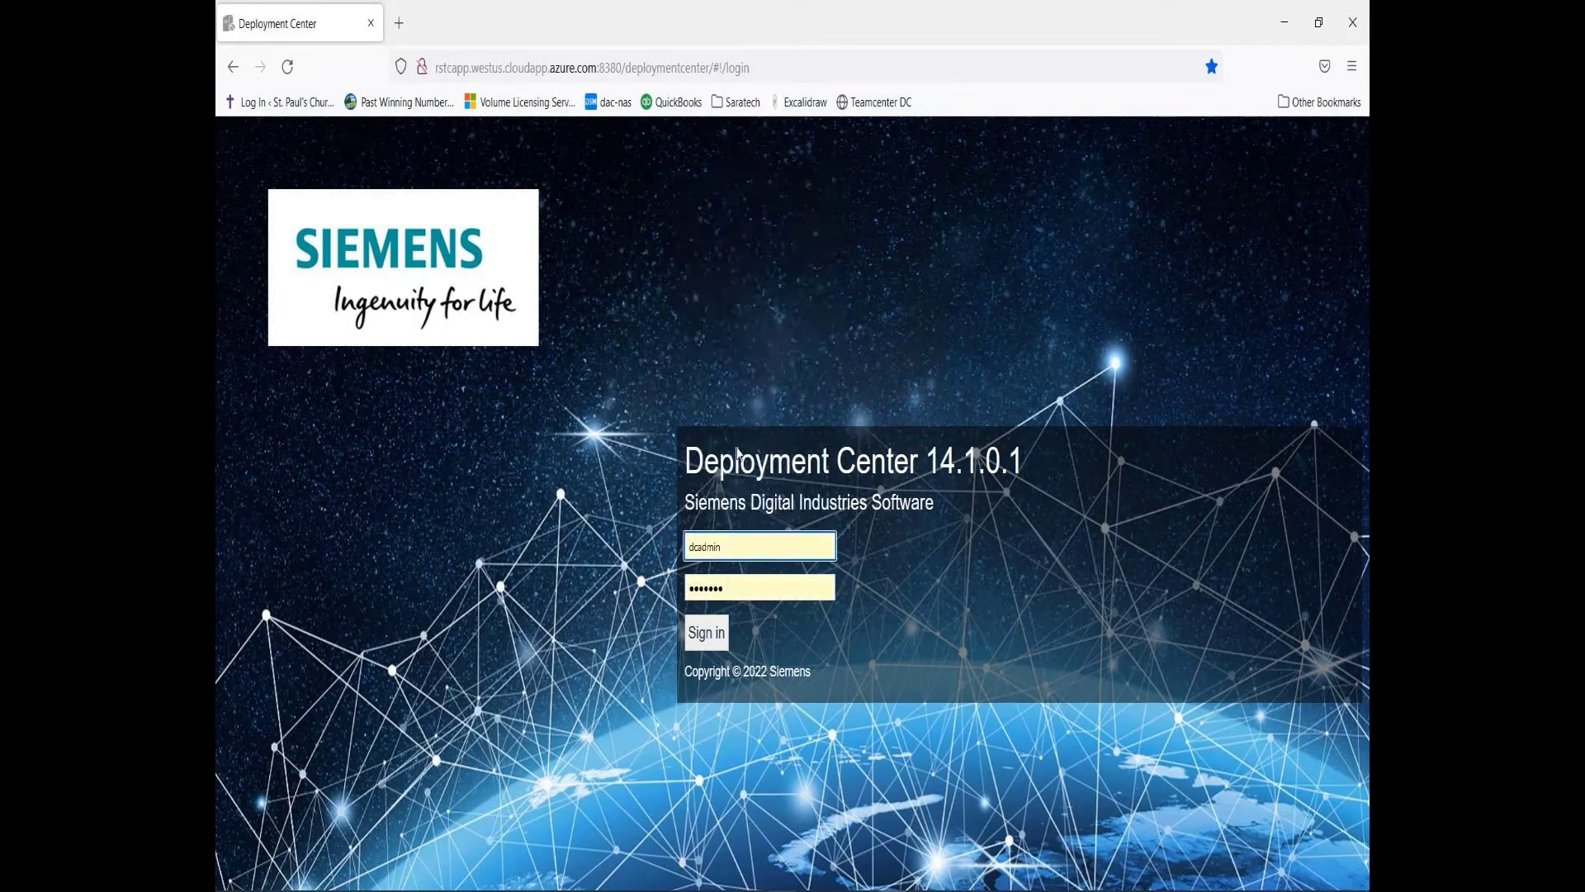
click(718, 639)
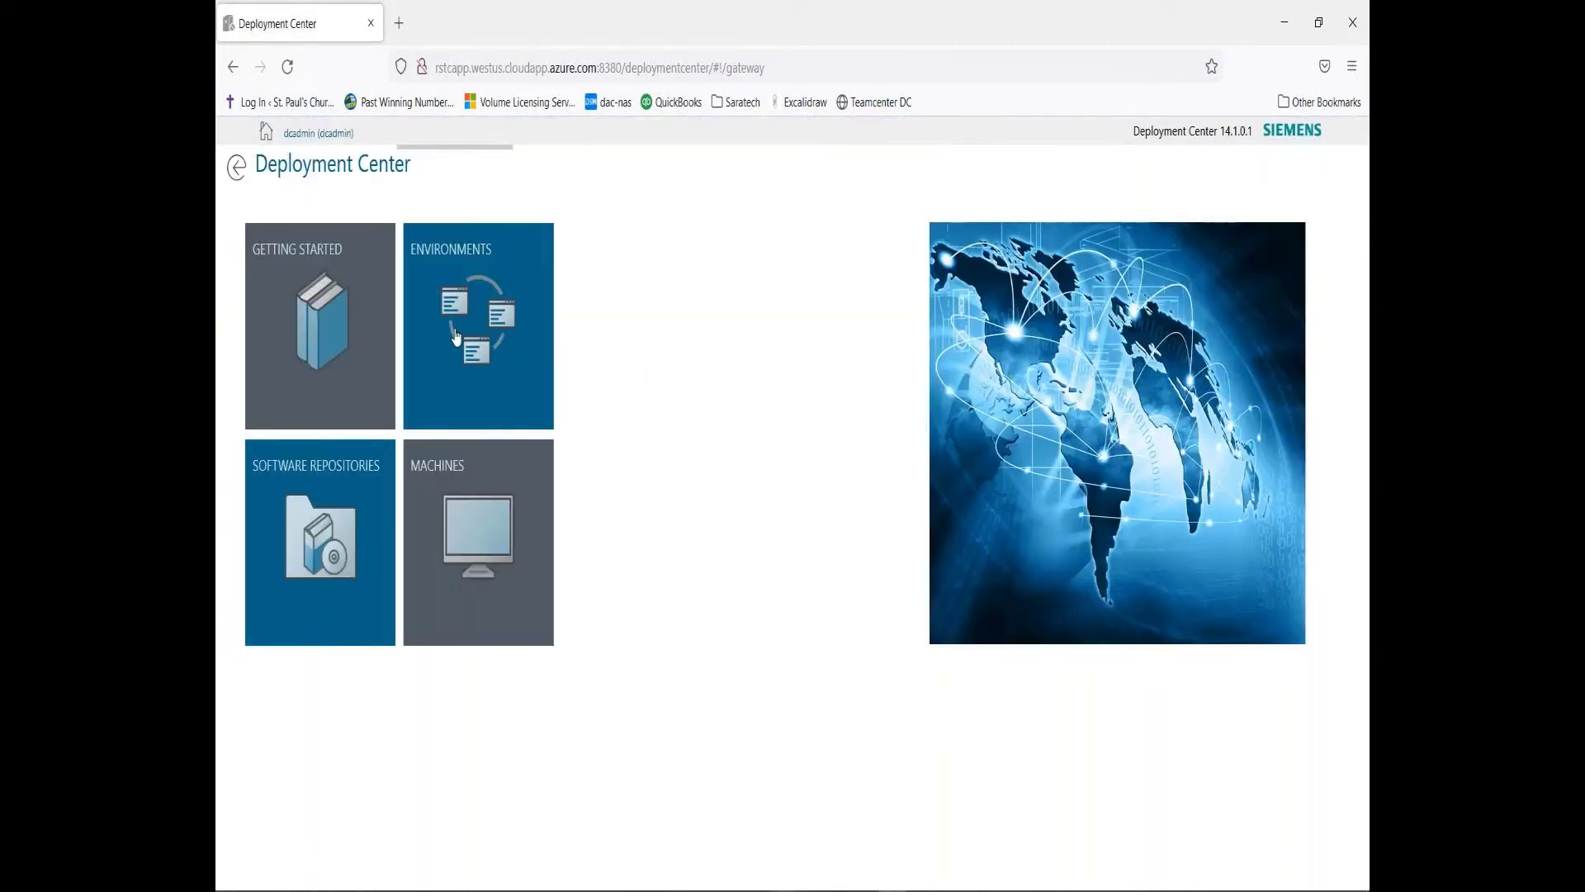
Step: Open STI-SRV-DeCl_TC14RAC and scroll through its component table
click(458, 333)
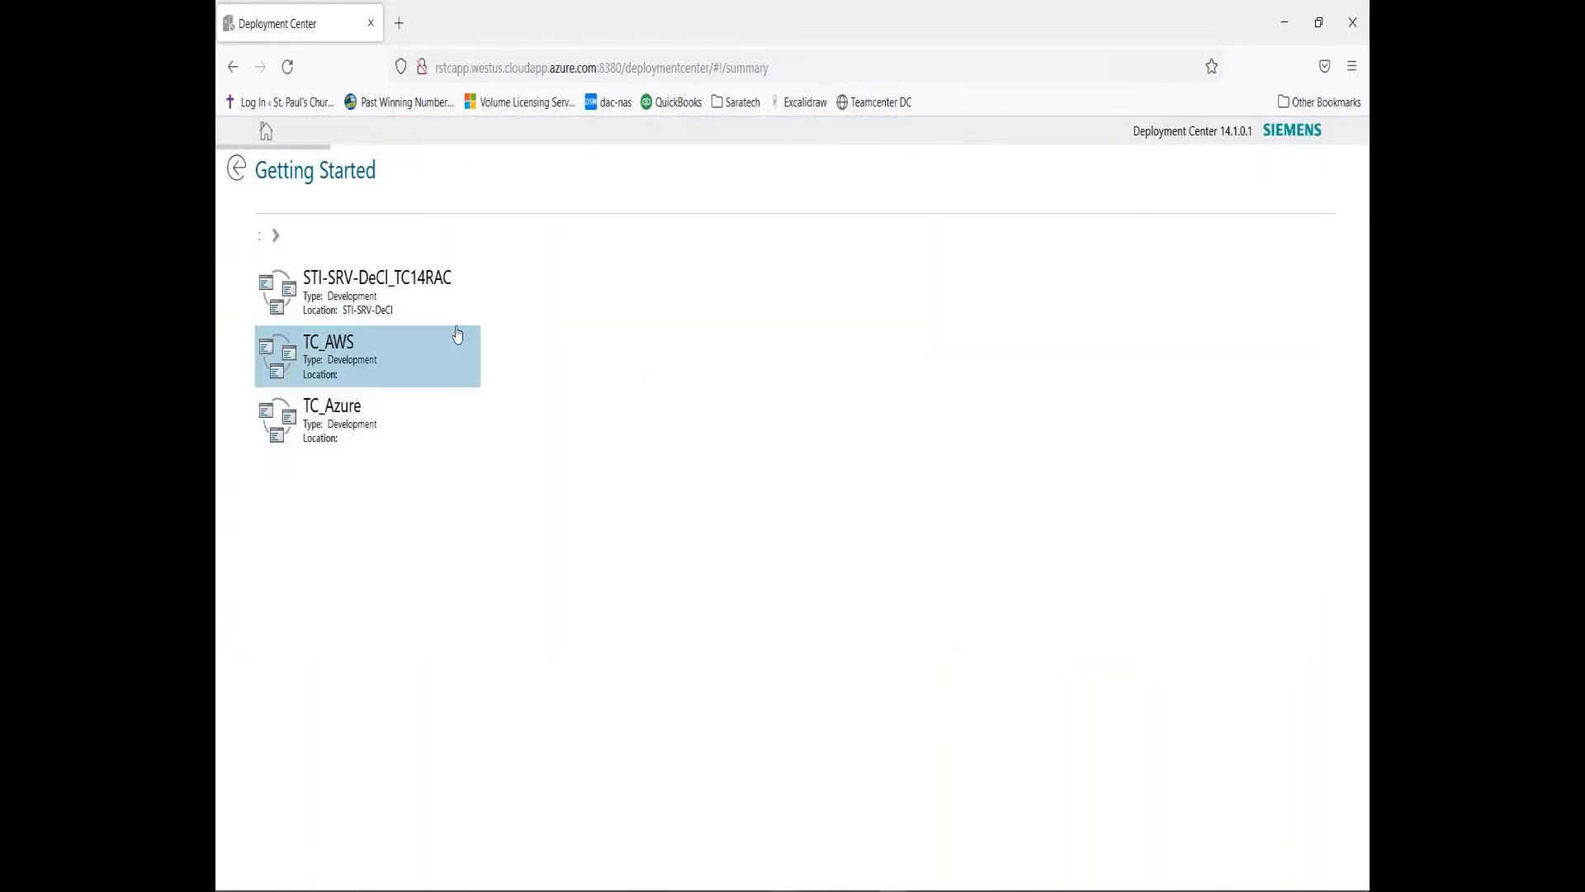
click(404, 302)
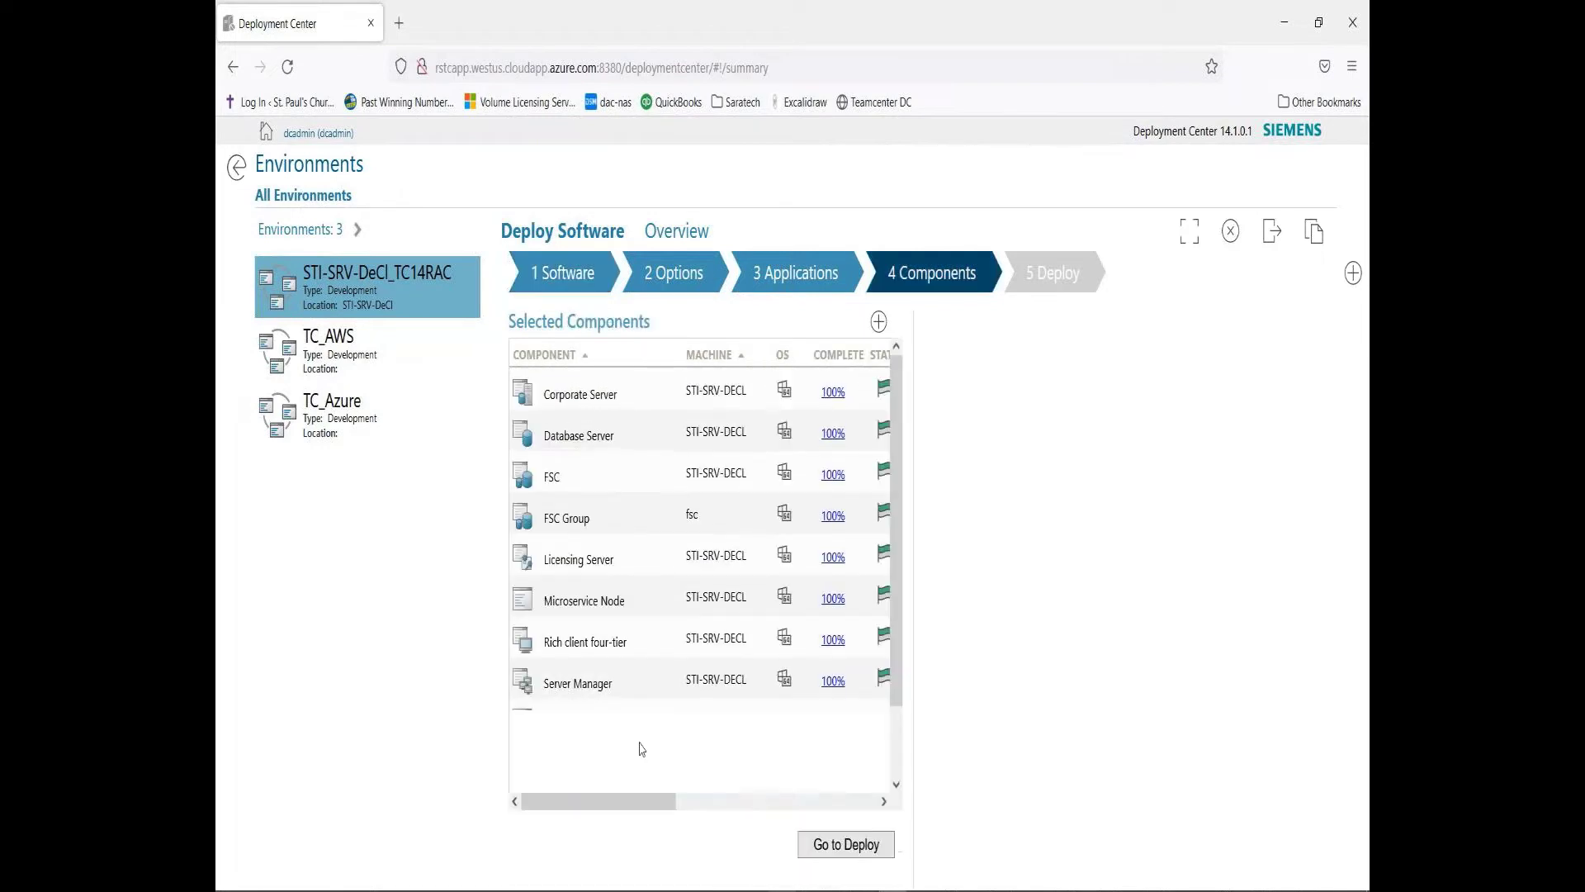
scroll(650, 817, right, 3)
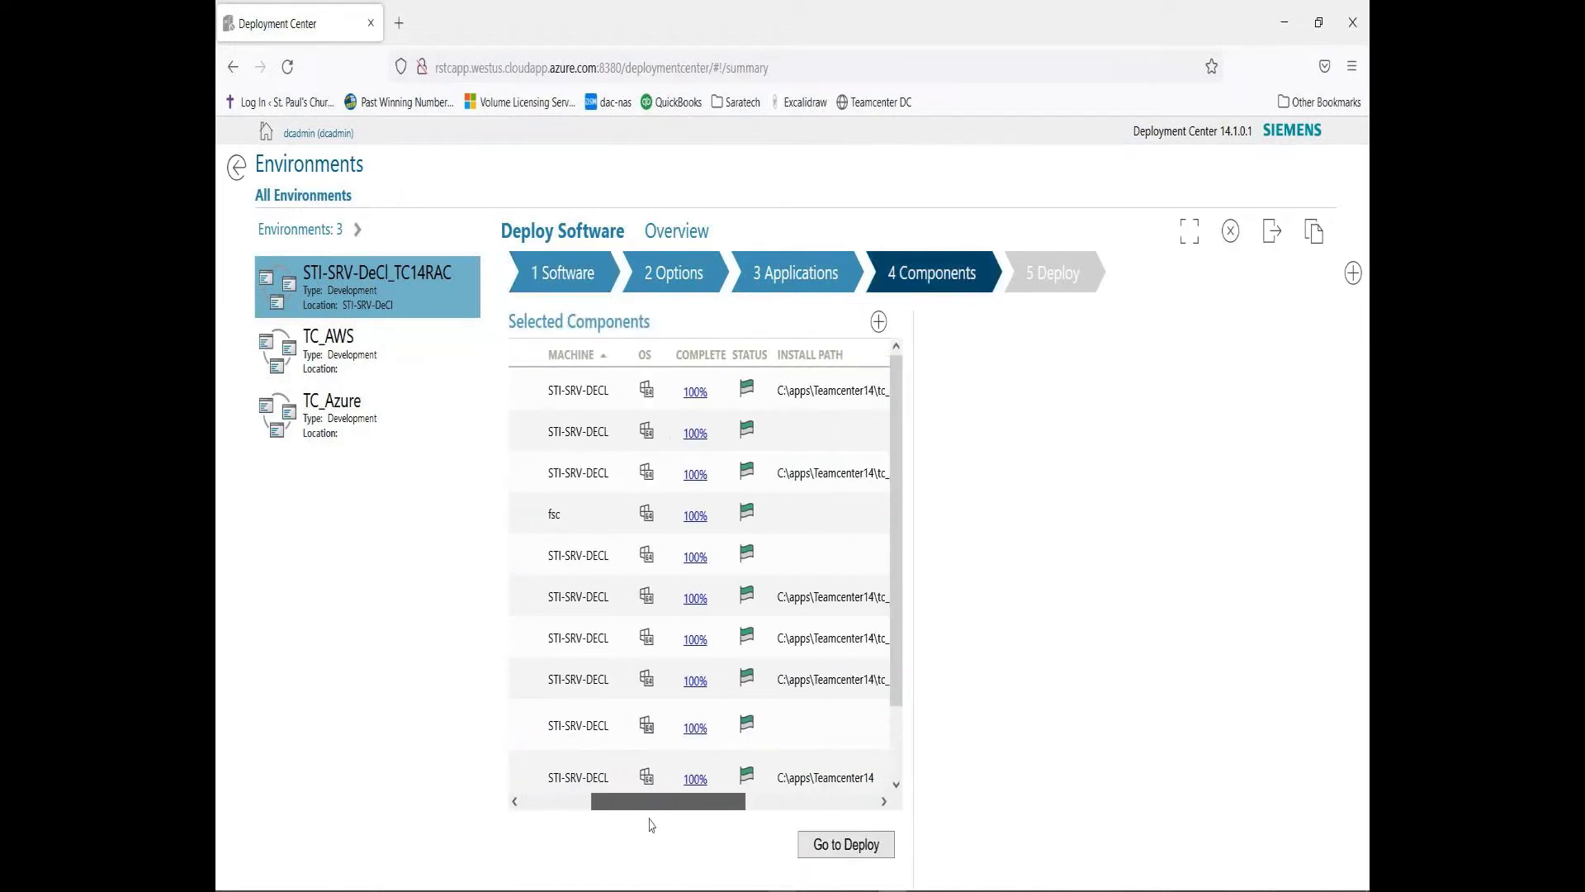
scroll(897, 477, down, 1)
scroll(897, 477, down, 2)
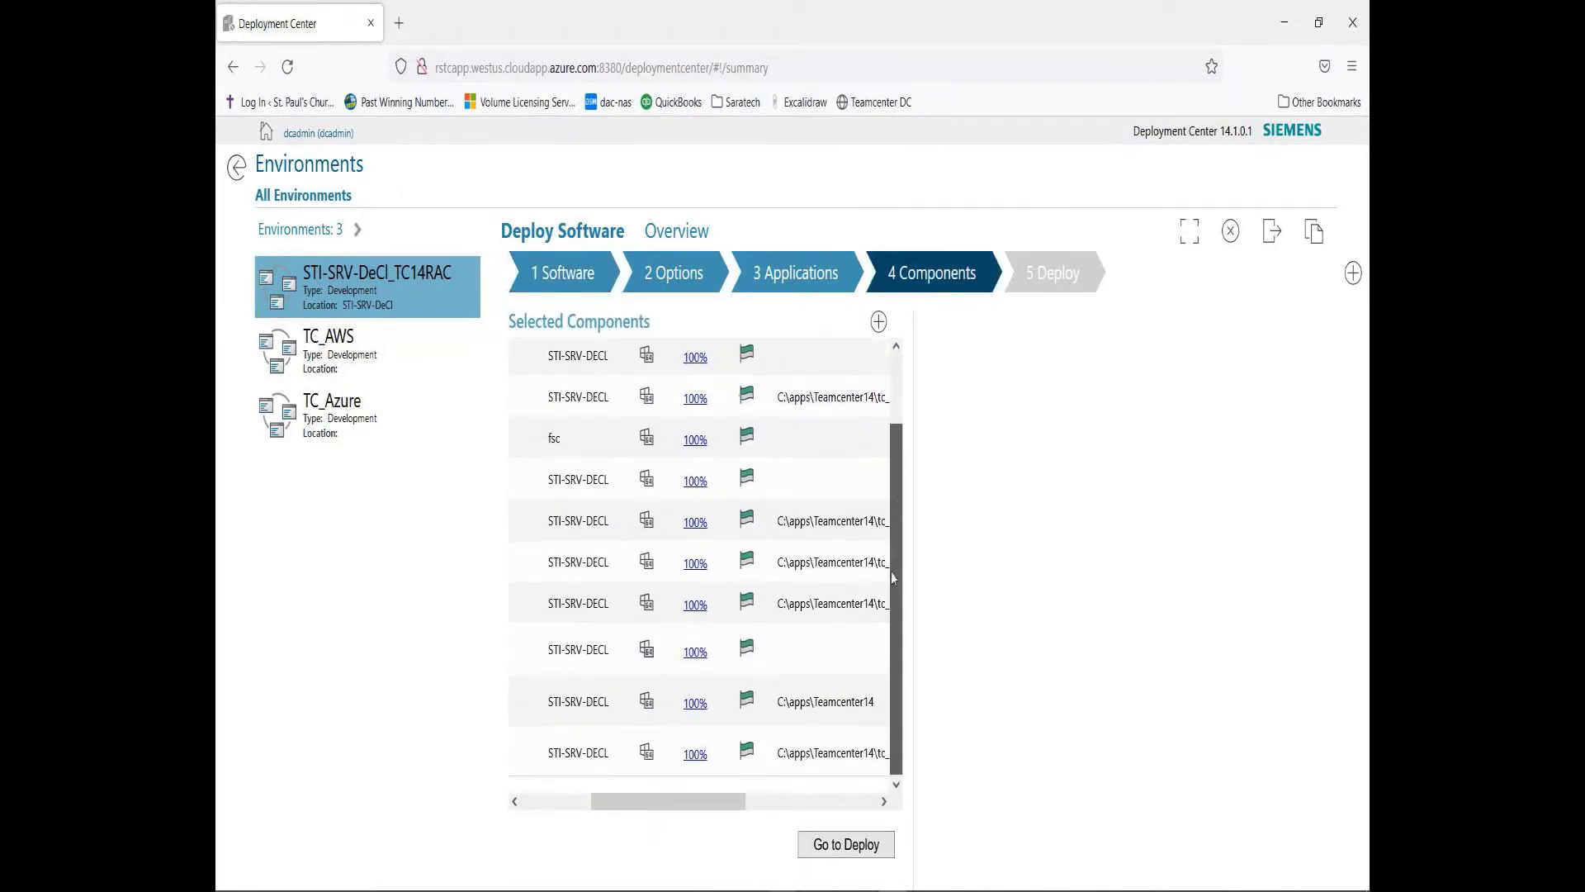